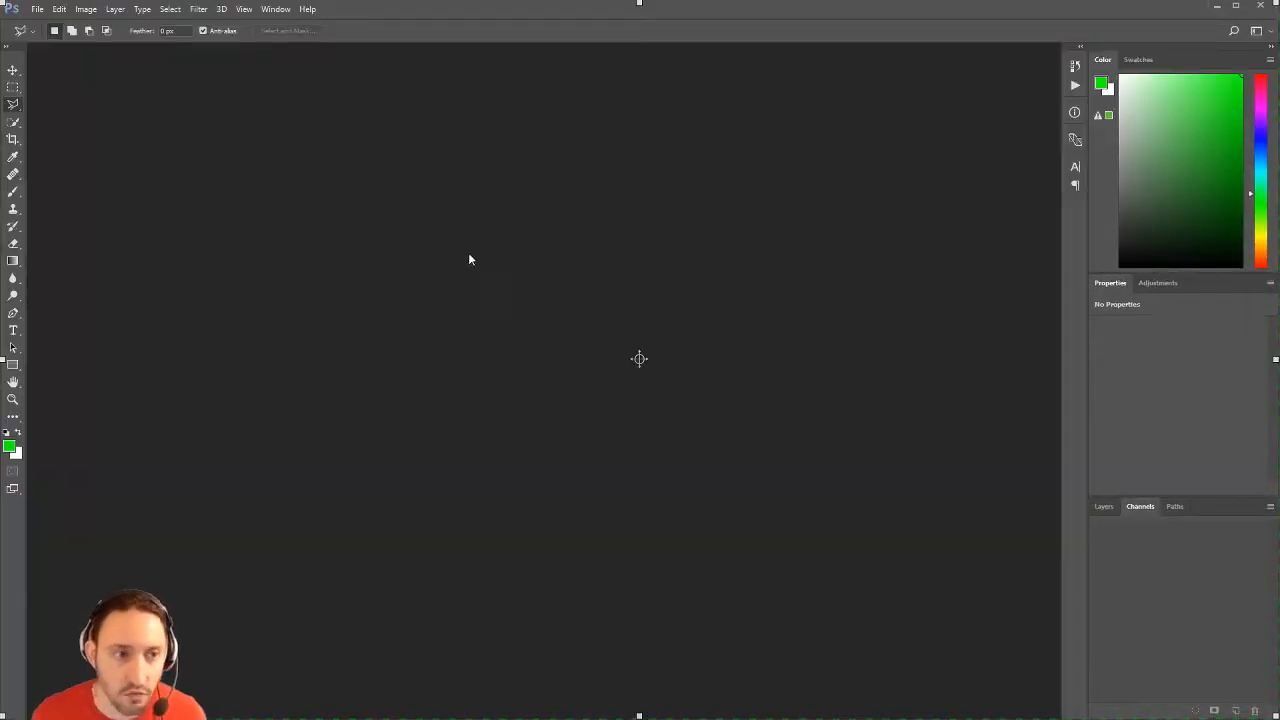
# - Create a new document 1024 pixels wide and 1024 pixels high
pyautogui.click(37, 10)
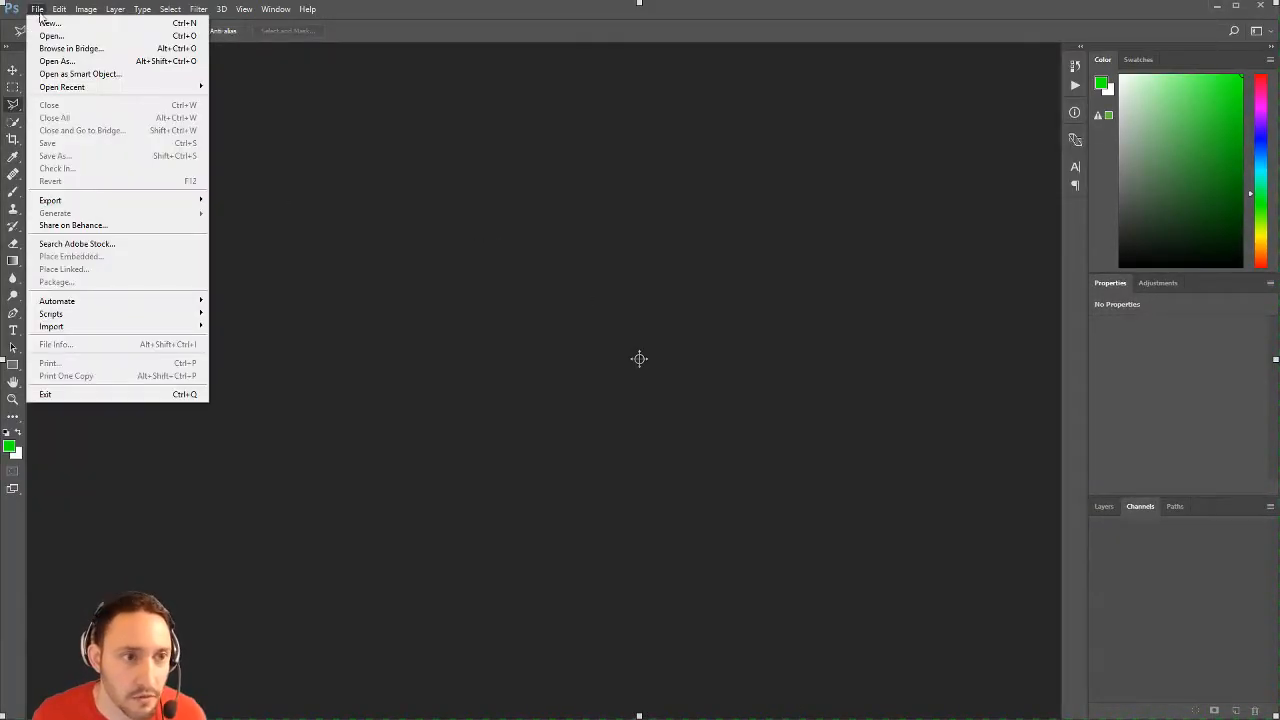
pyautogui.click(48, 22)
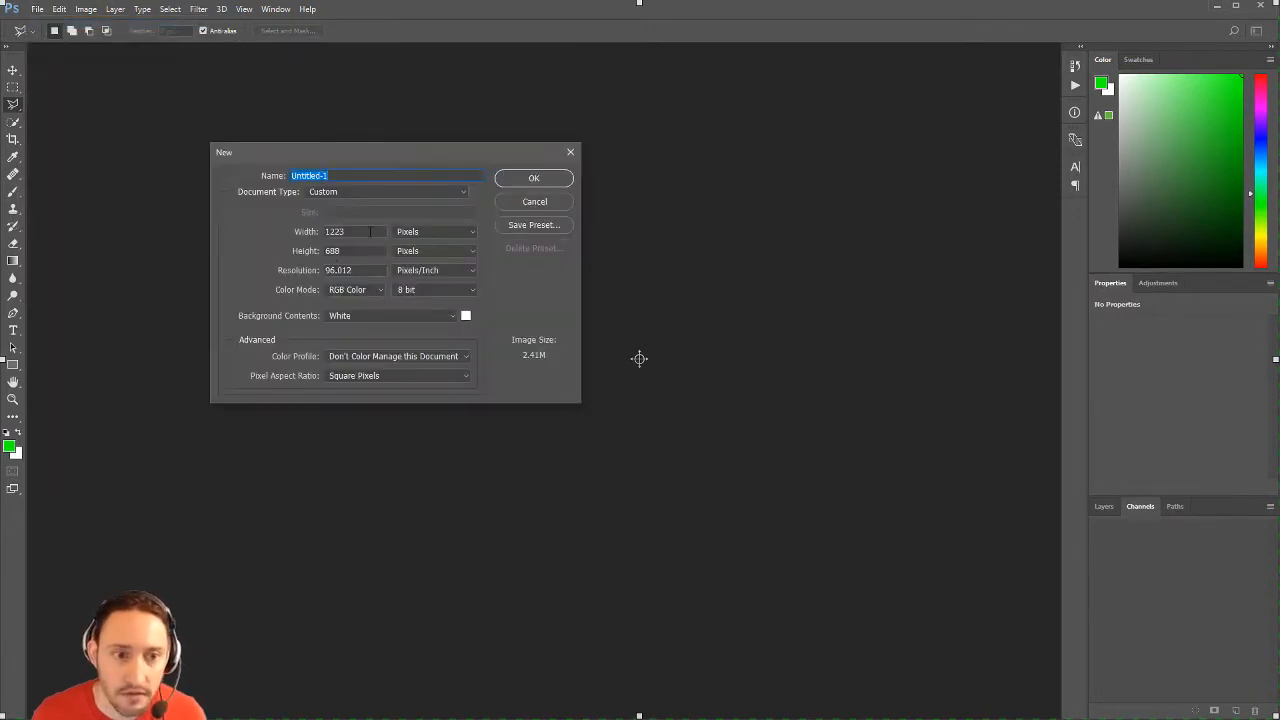
pyautogui.doubleClick(370, 231)
pyautogui.write('1024')
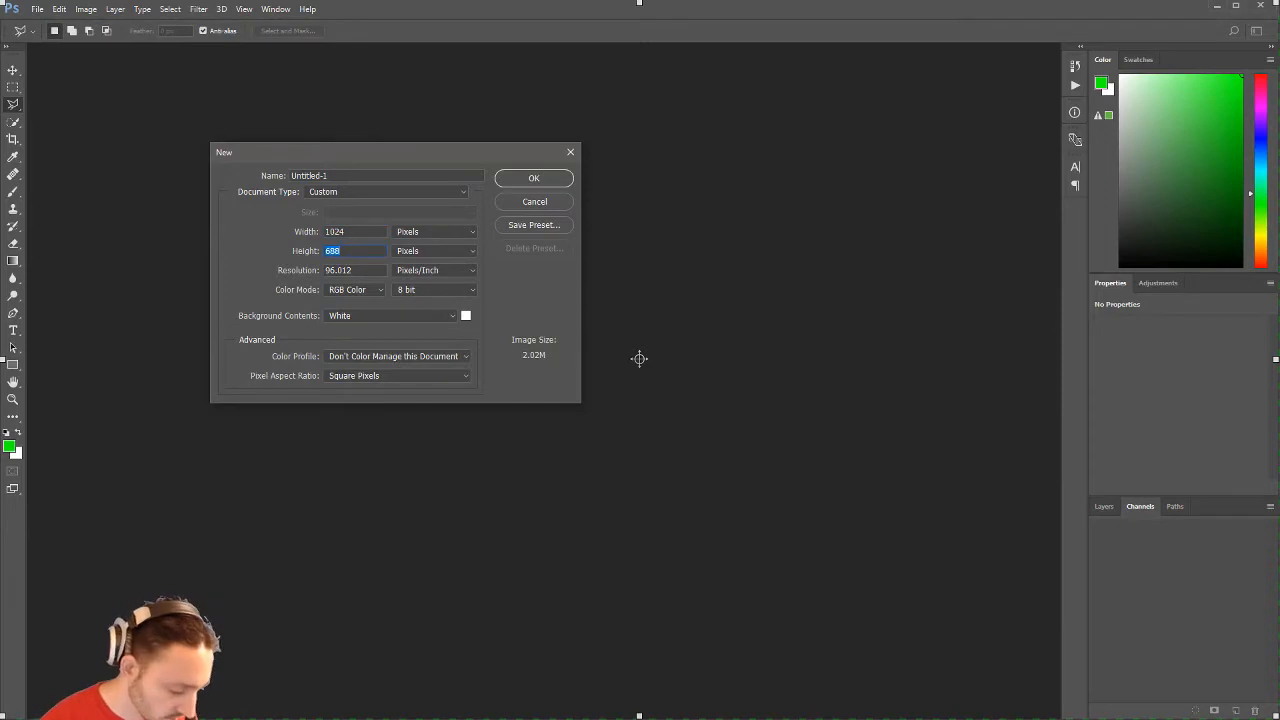
pyautogui.write('1024')
pyautogui.press('Return')
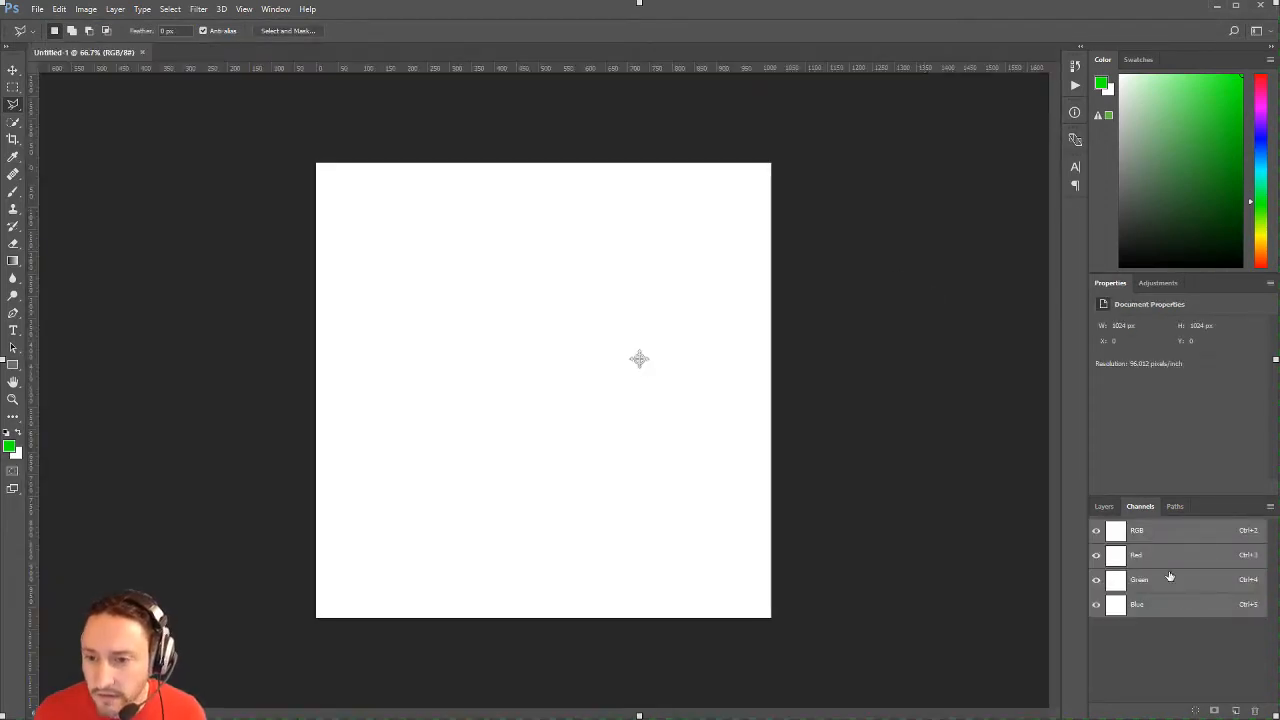
# - Show the grid over the canvas and display the color swatches
pyautogui.click(1103, 506)
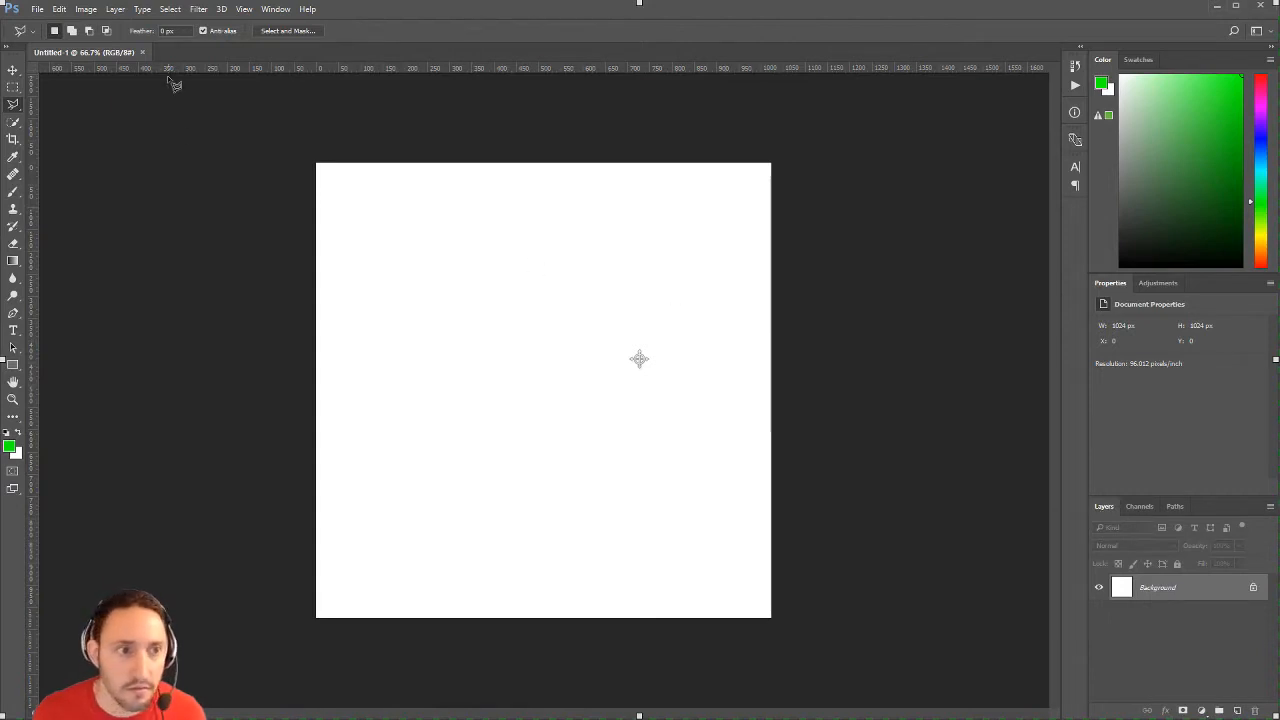
pyautogui.click(244, 9)
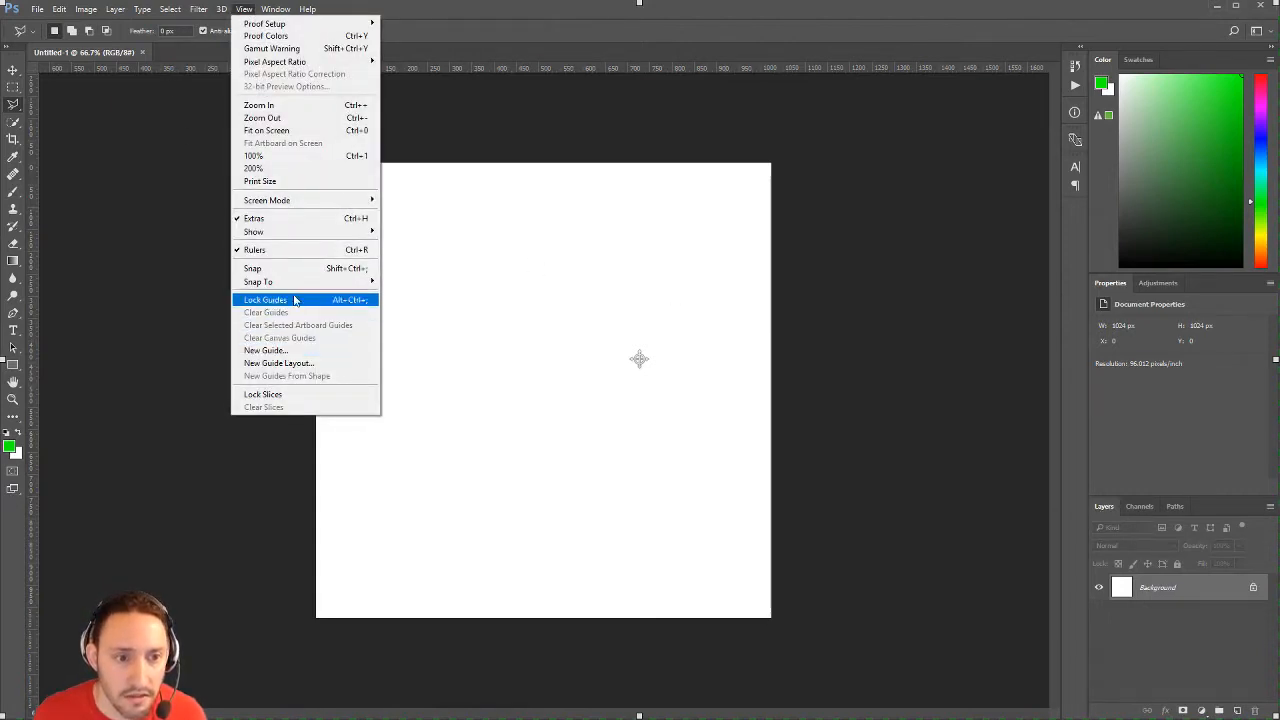
pyautogui.moveTo(283, 284)
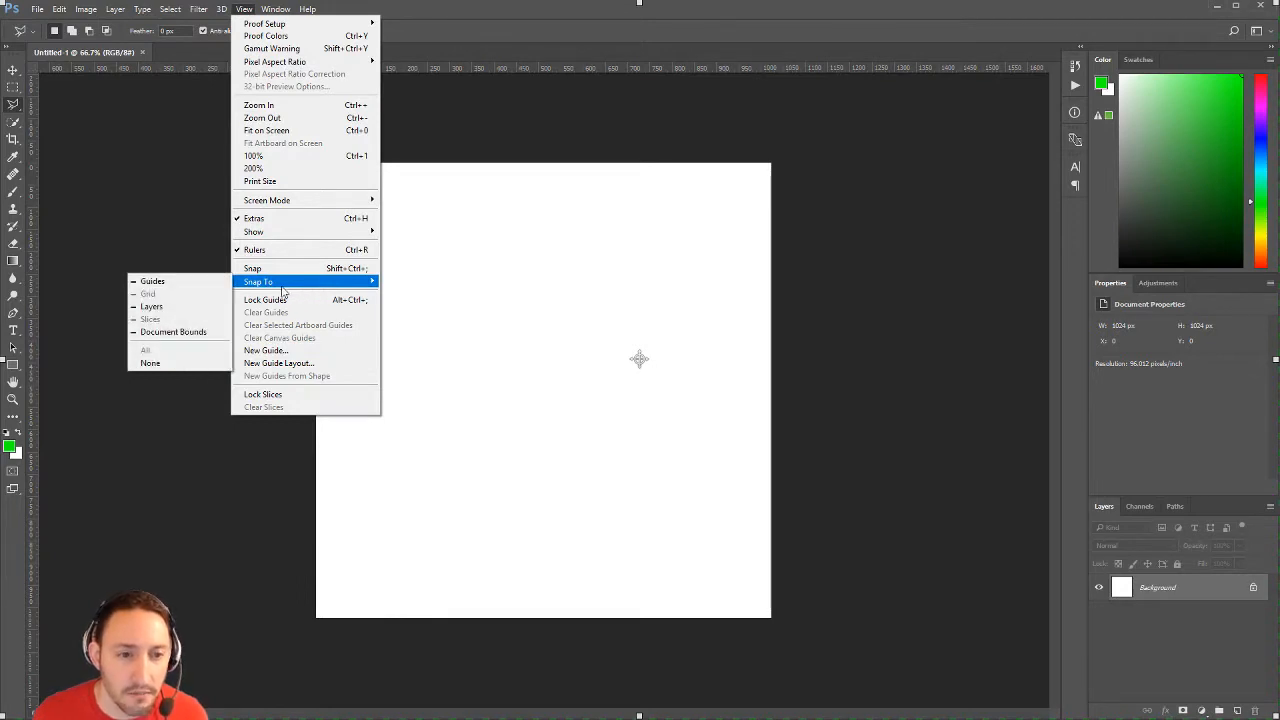
pyautogui.moveTo(300, 232)
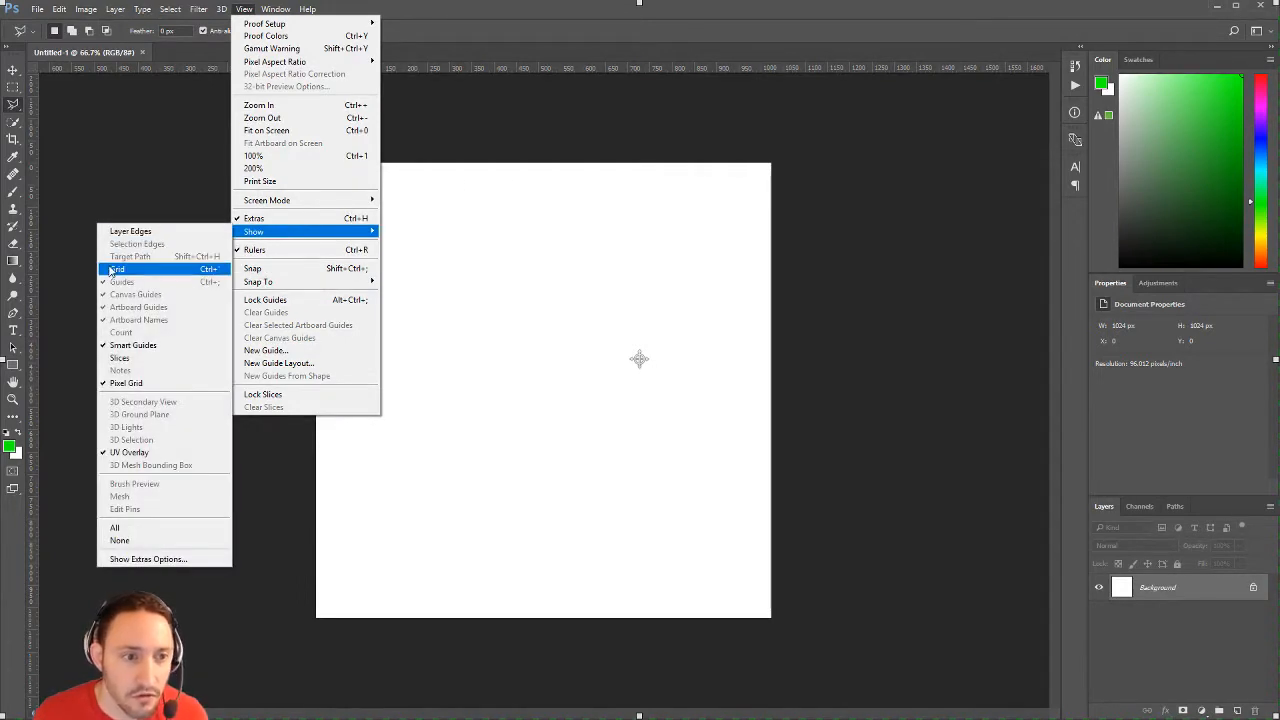
pyautogui.click(113, 270)
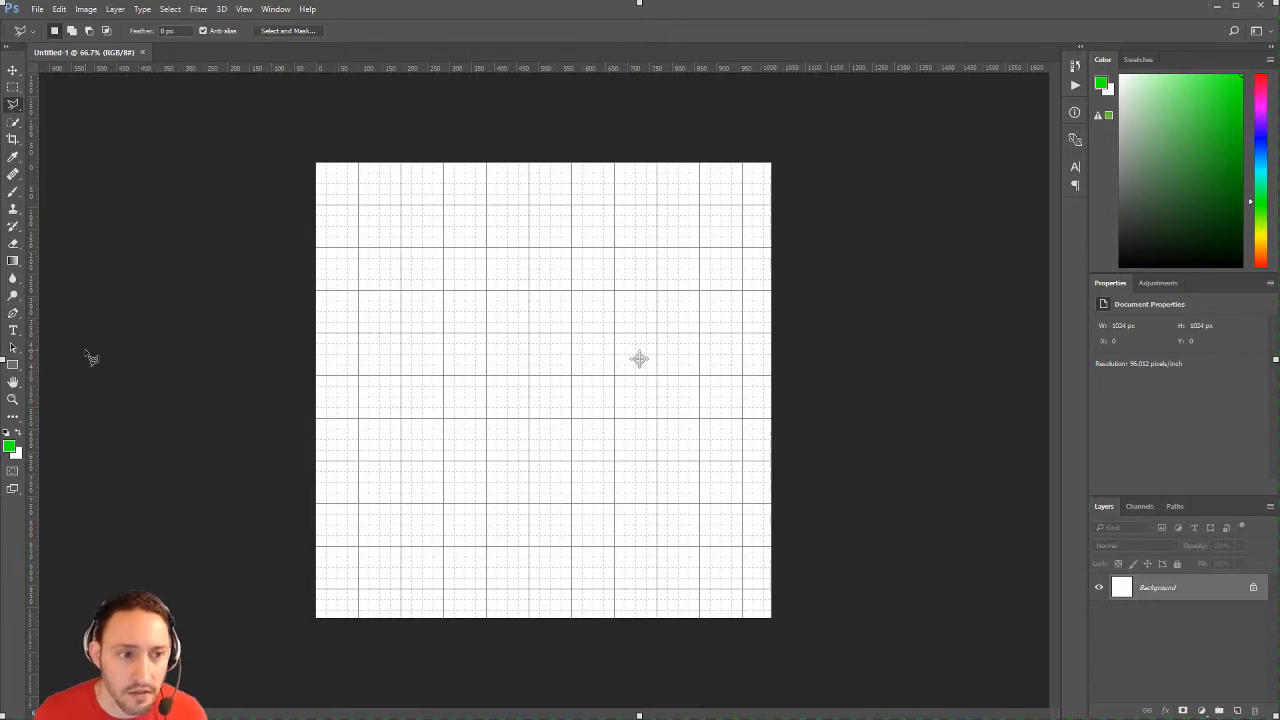
pyautogui.click(278, 10)
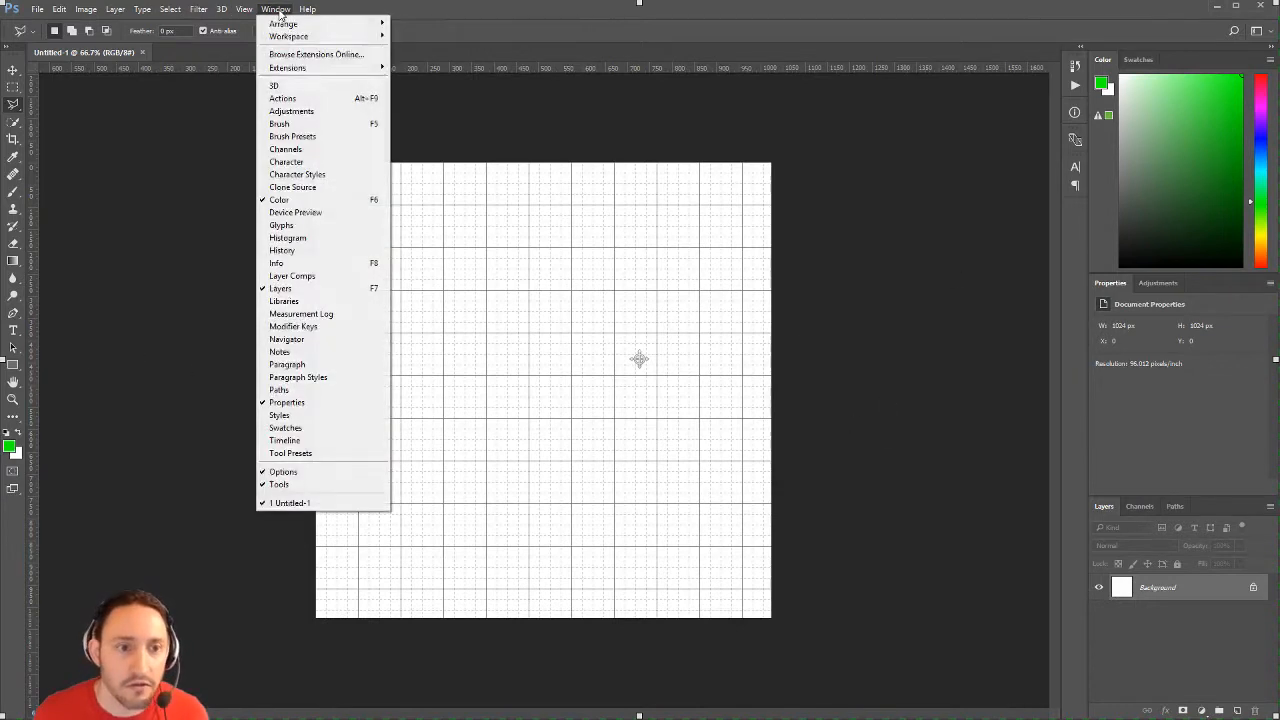
pyautogui.click(285, 427)
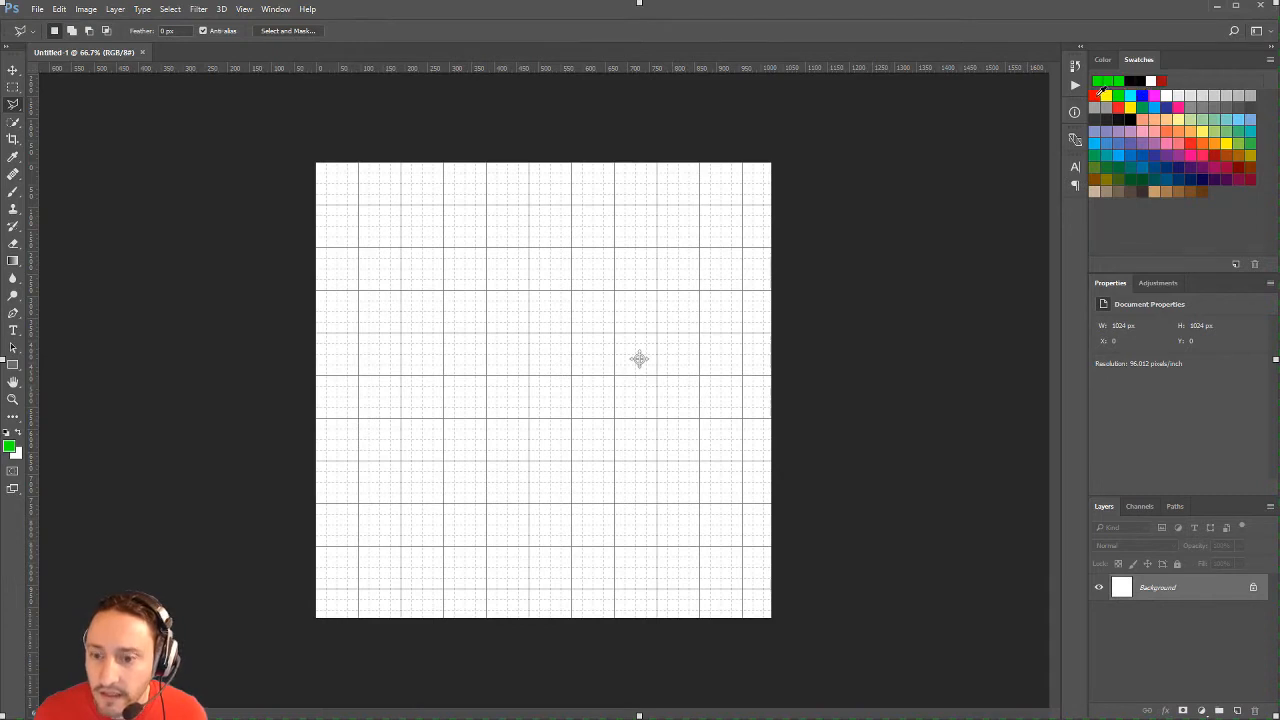
pyautogui.click(278, 10)
pyautogui.click(300, 263)
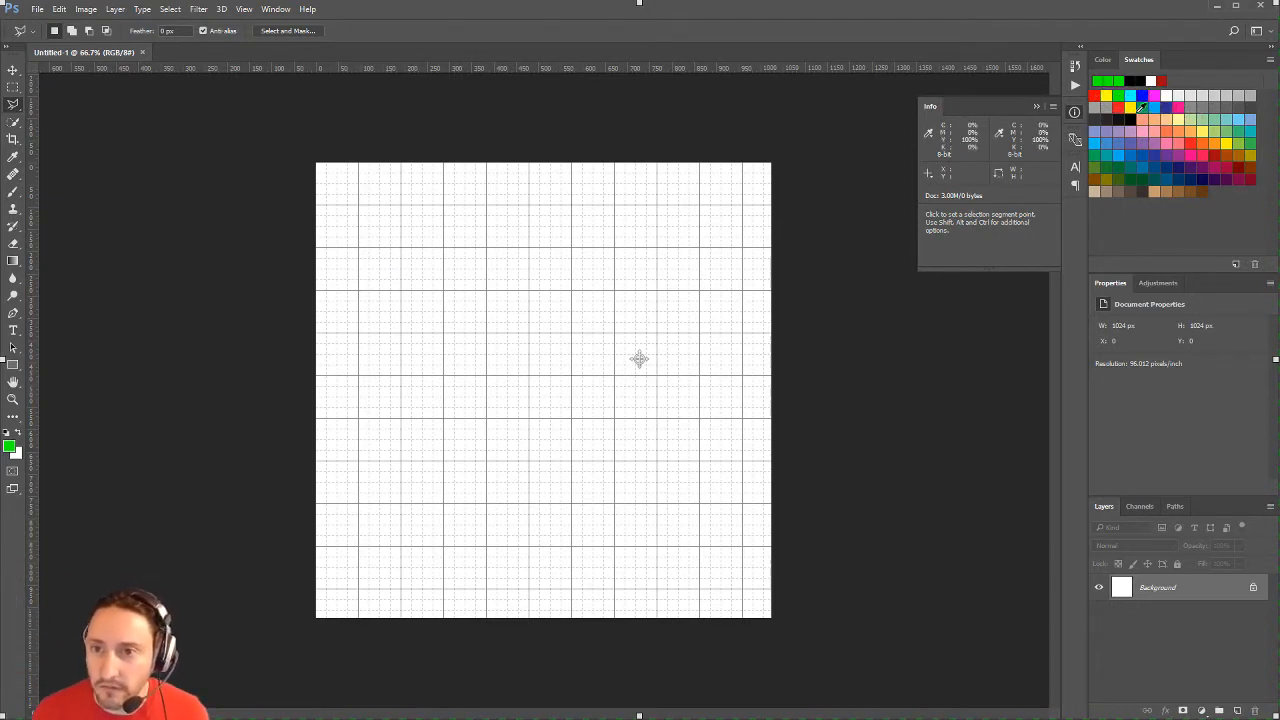
pyautogui.click(1040, 106)
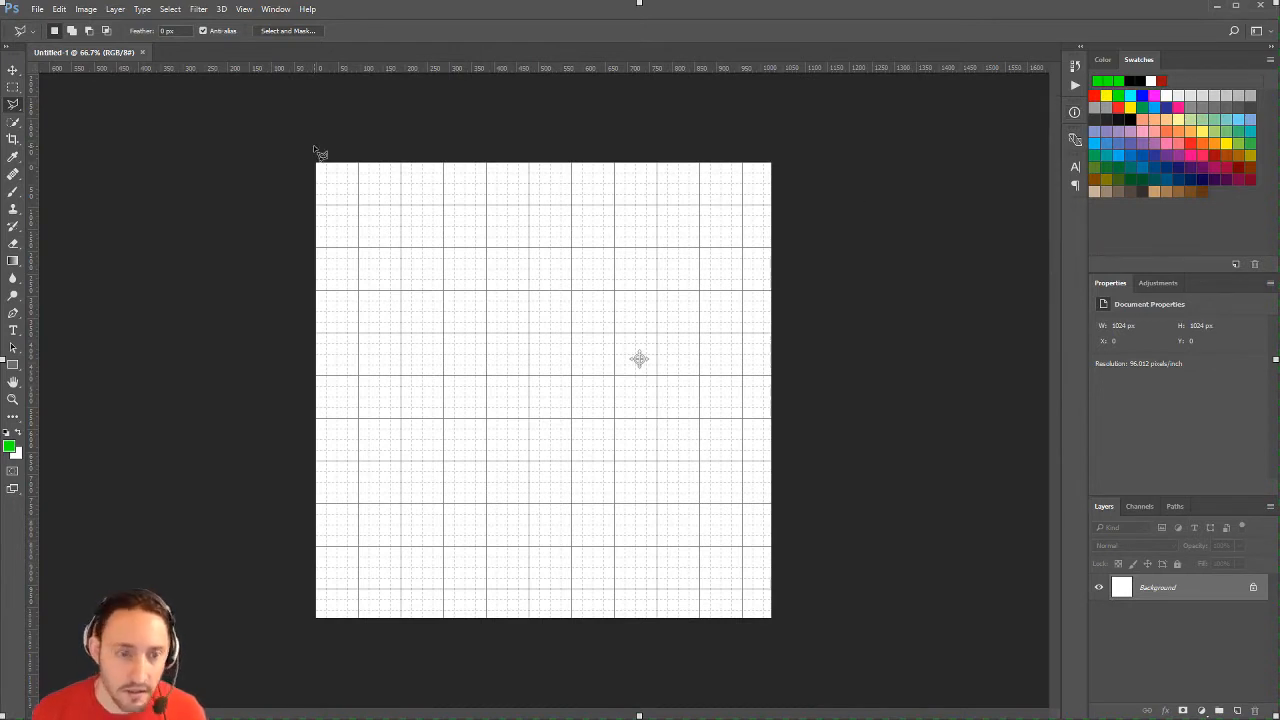
# - Select one grid square, about 1 inch on each side, in the canvas's upper-left corner
pyautogui.press('m')
pyautogui.moveTo(316, 162); pyautogui.dragTo(358, 216)
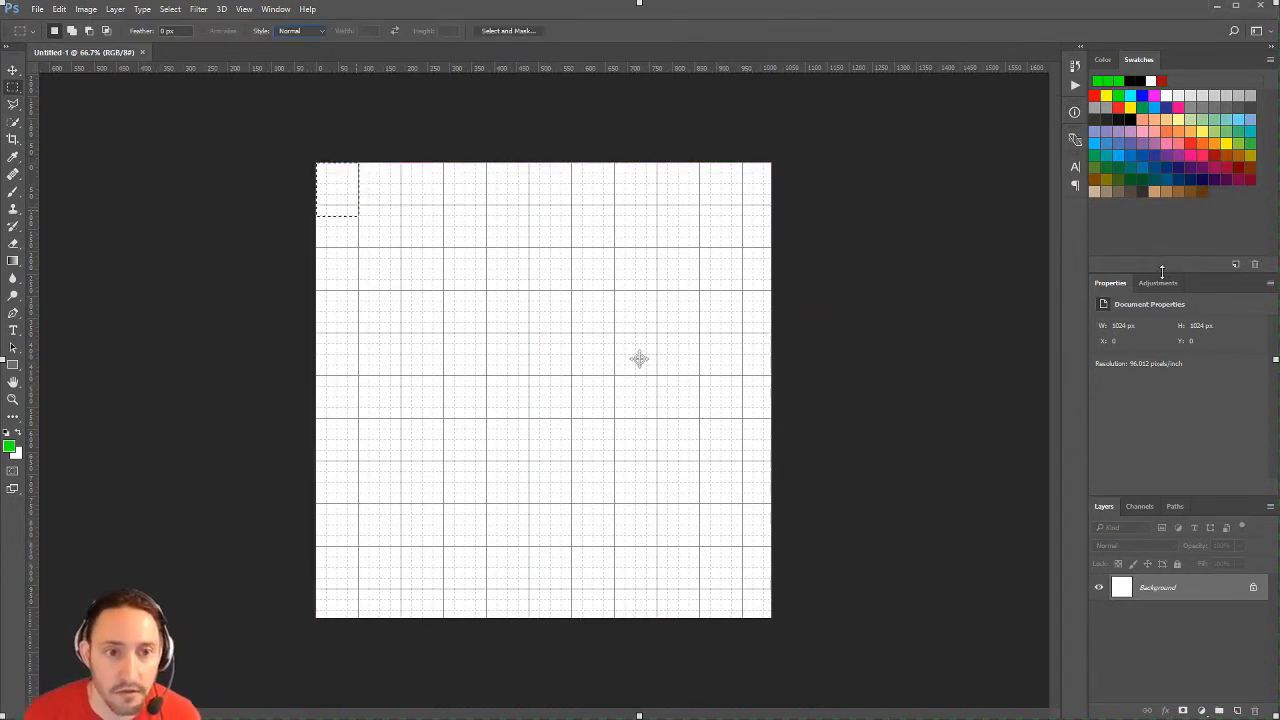
pyautogui.moveTo(316, 162); pyautogui.dragTo(358, 205)
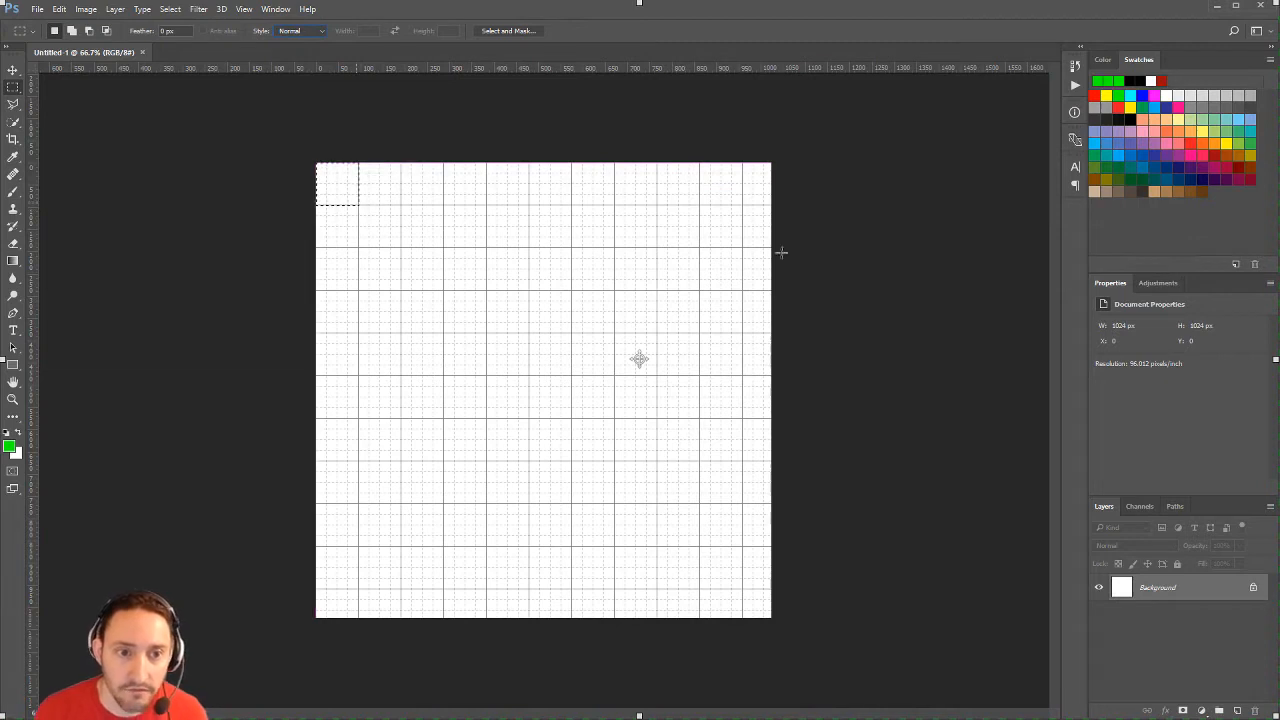
# - Set the foreground color to red (ff0000) using the red swatch
pyautogui.click(9, 447)
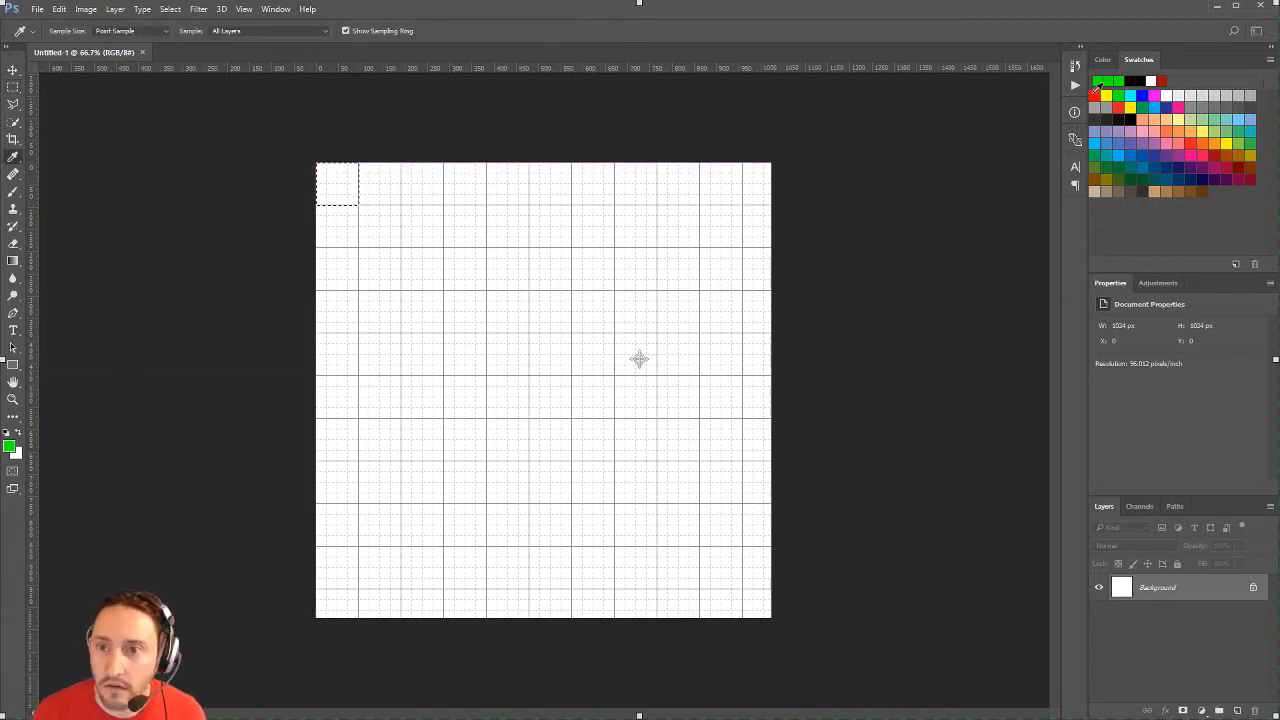
pyautogui.click(1093, 95)
pyautogui.moveTo(1279, 170); pyautogui.dragTo(951, 373)
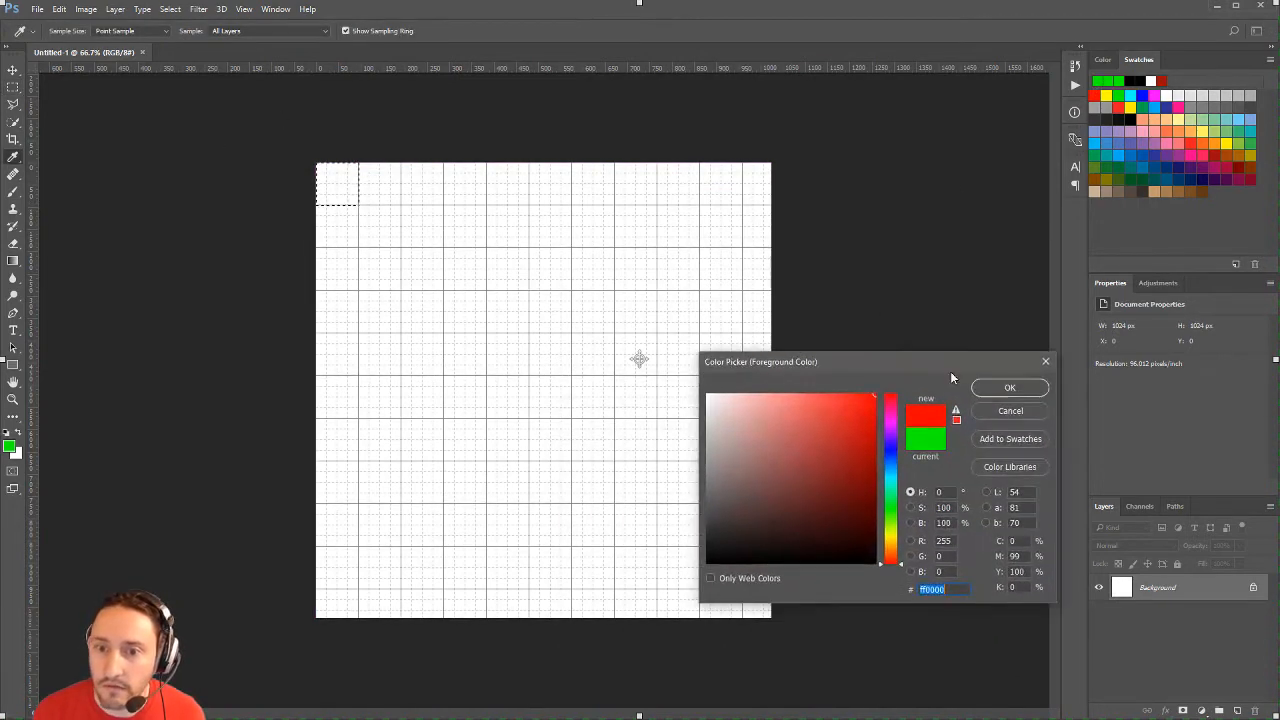
pyautogui.click(1009, 389)
pyautogui.hotkey('alt', 'BackSpace')
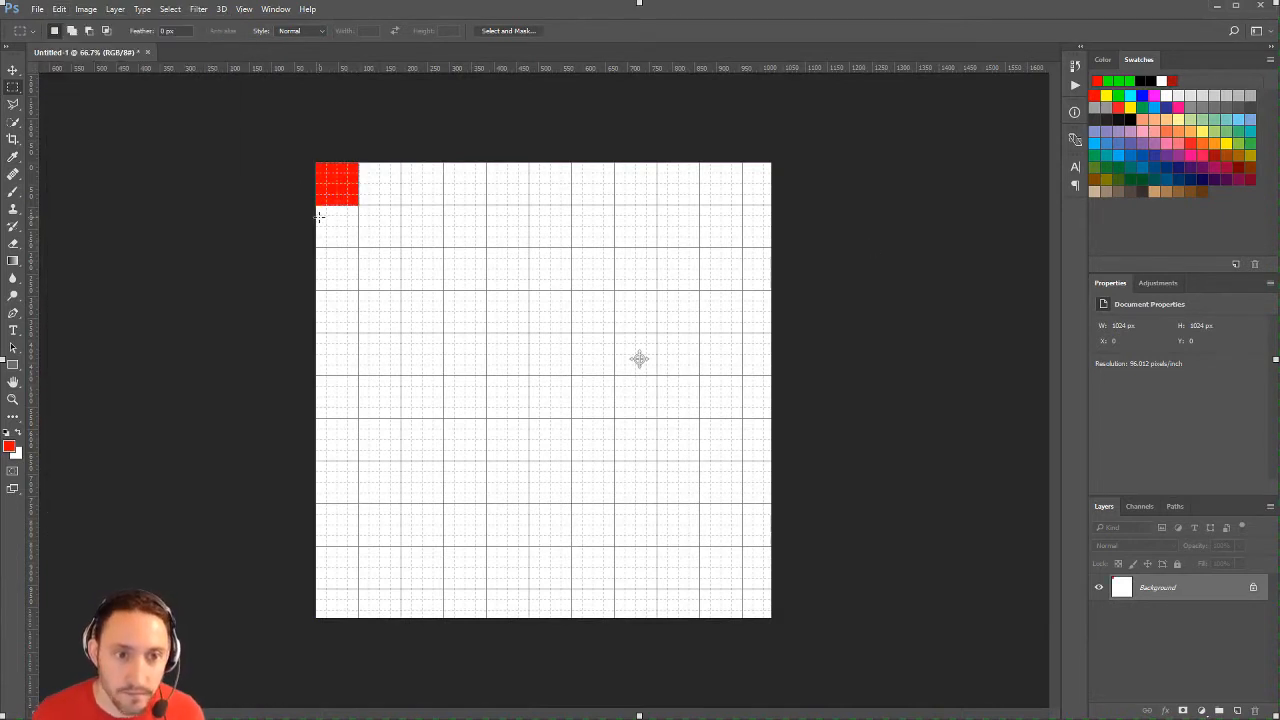
pyautogui.moveTo(317, 209); pyautogui.dragTo(338, 238)
pyautogui.click(234, 190)
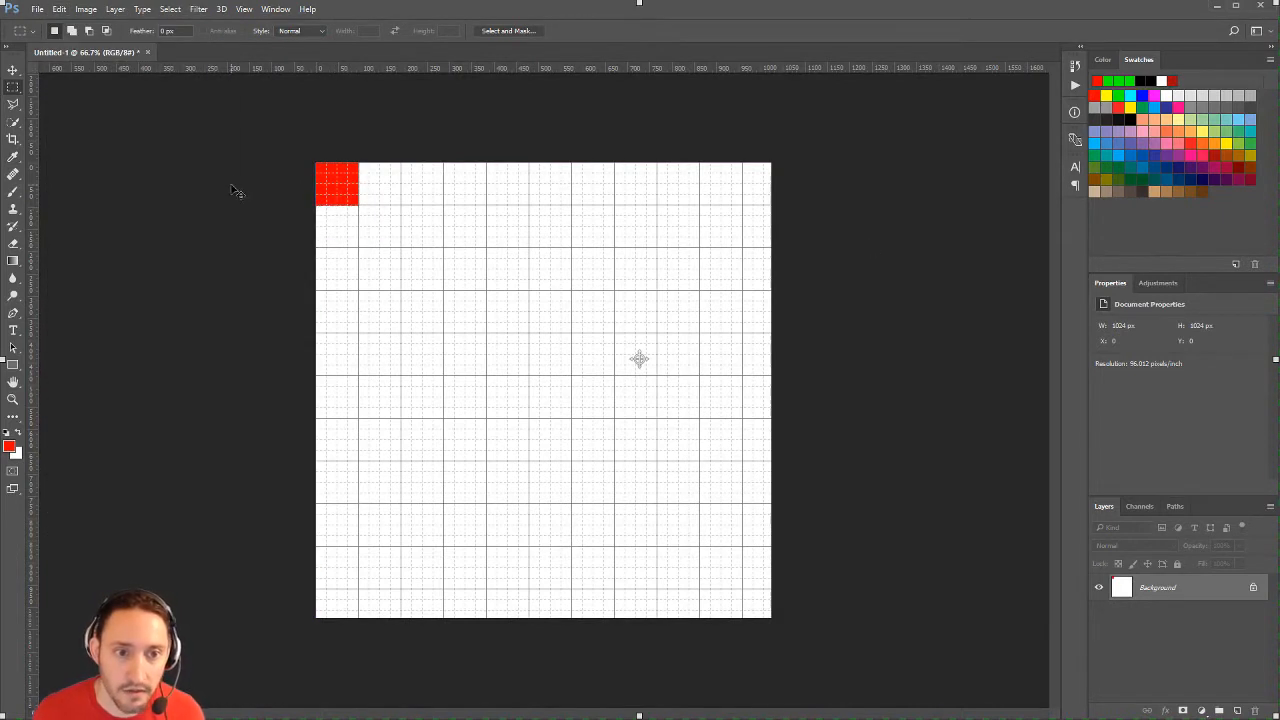
pyautogui.hotkey('ctrl', 'z')
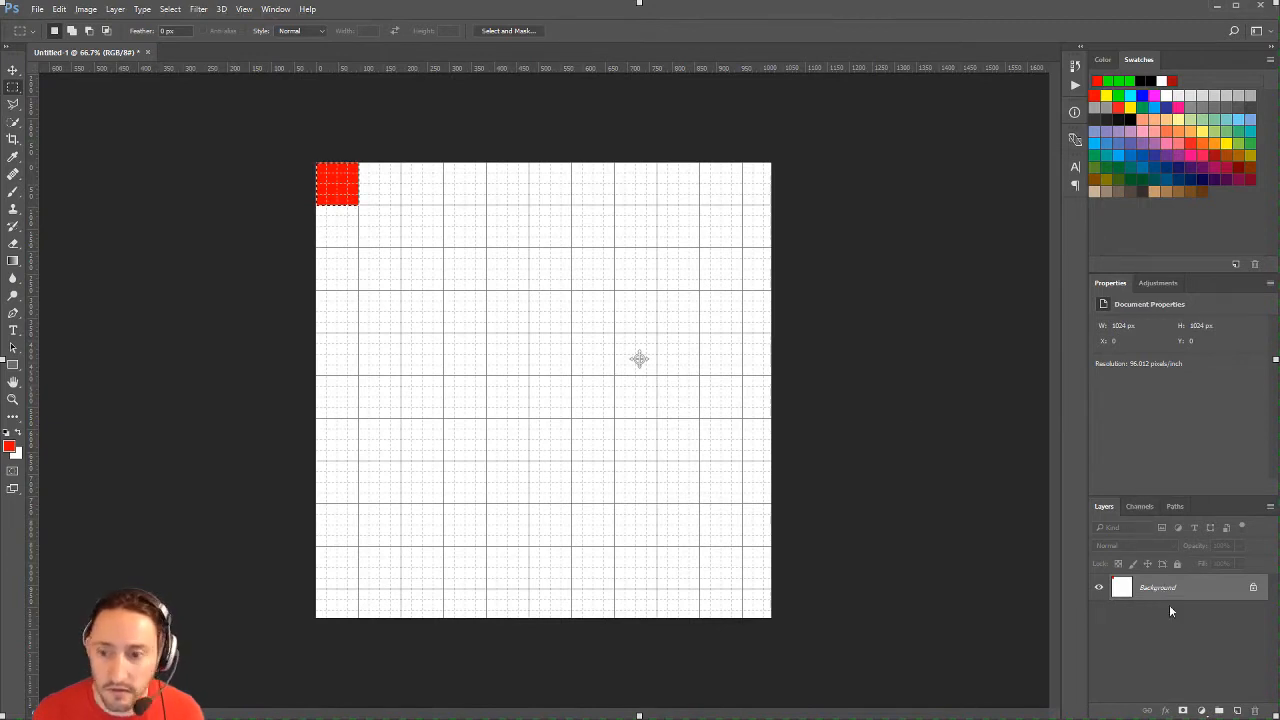
pyautogui.hotkey('ctrl', 'z')
# - Add a new layer and fill the selected upper-left grid square with red on it
pyautogui.click(1237, 709)
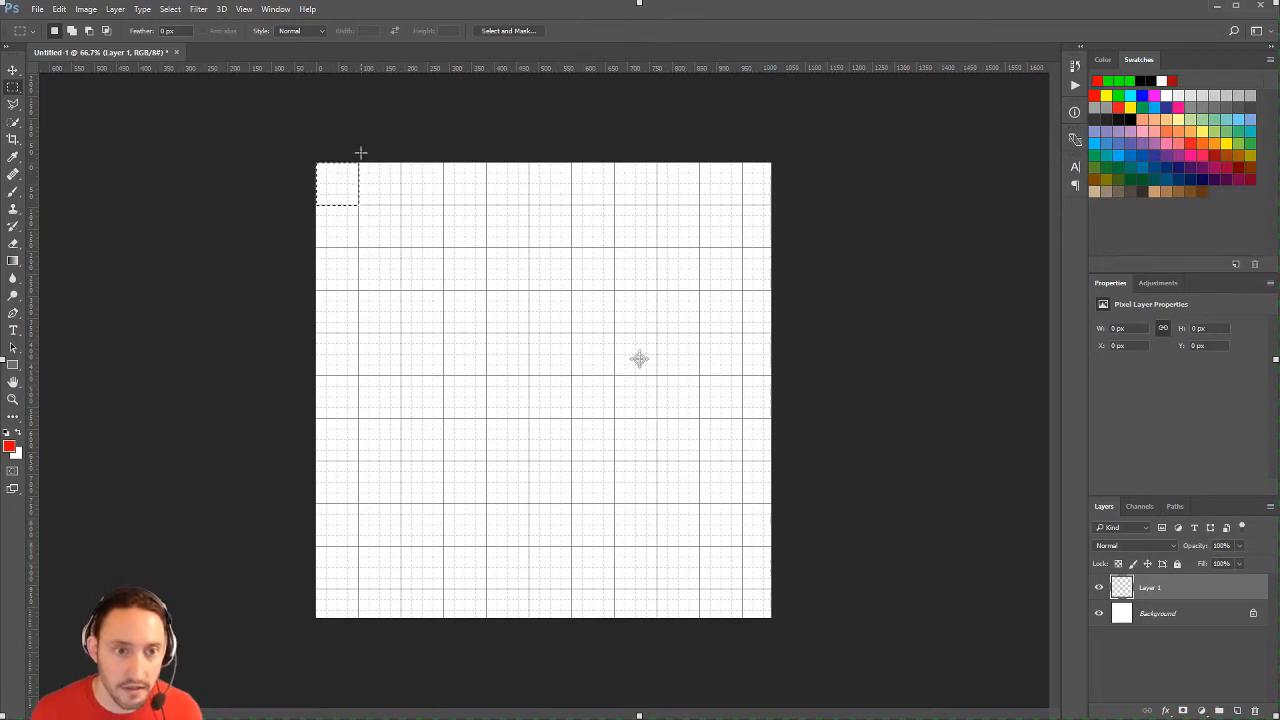
pyautogui.hotkey('alt', 'BackSpace')
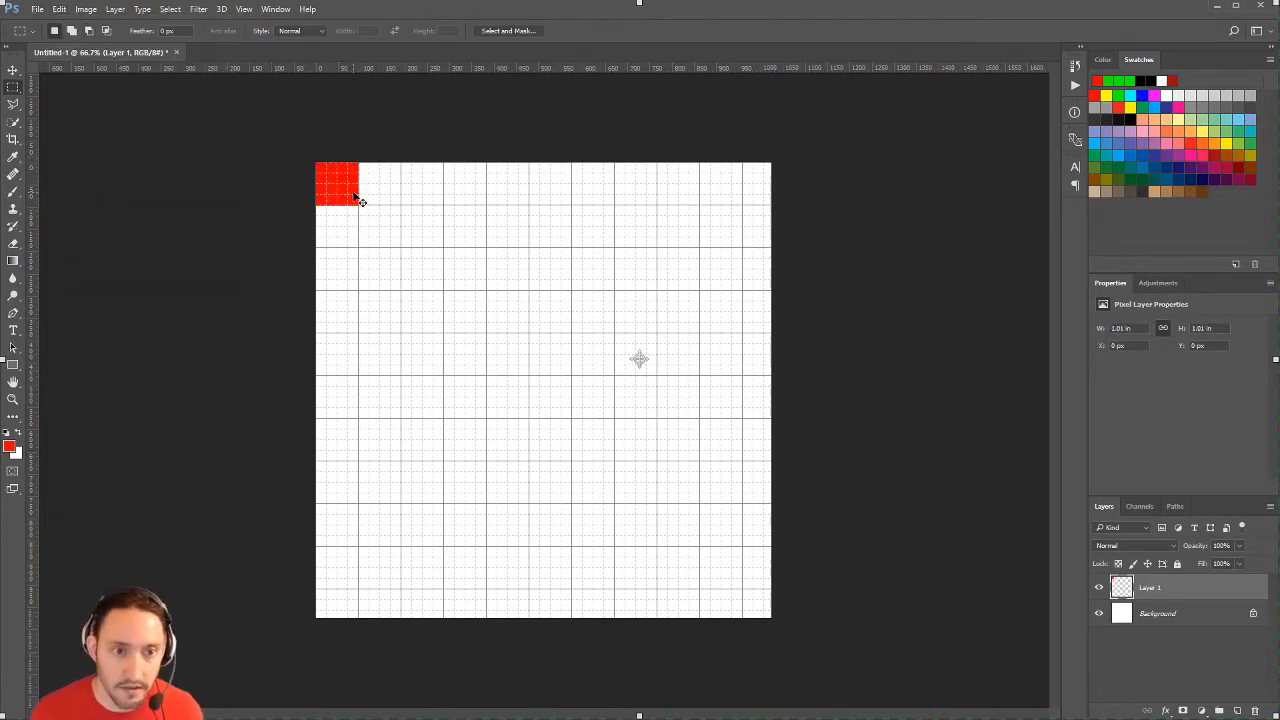
pyautogui.keyDown('ctrl'); pyautogui.moveTo(353, 192); pyautogui.dragTo(353, 237); pyautogui.keyUp('ctrl')
pyautogui.hotkey('ctrl', 'z')
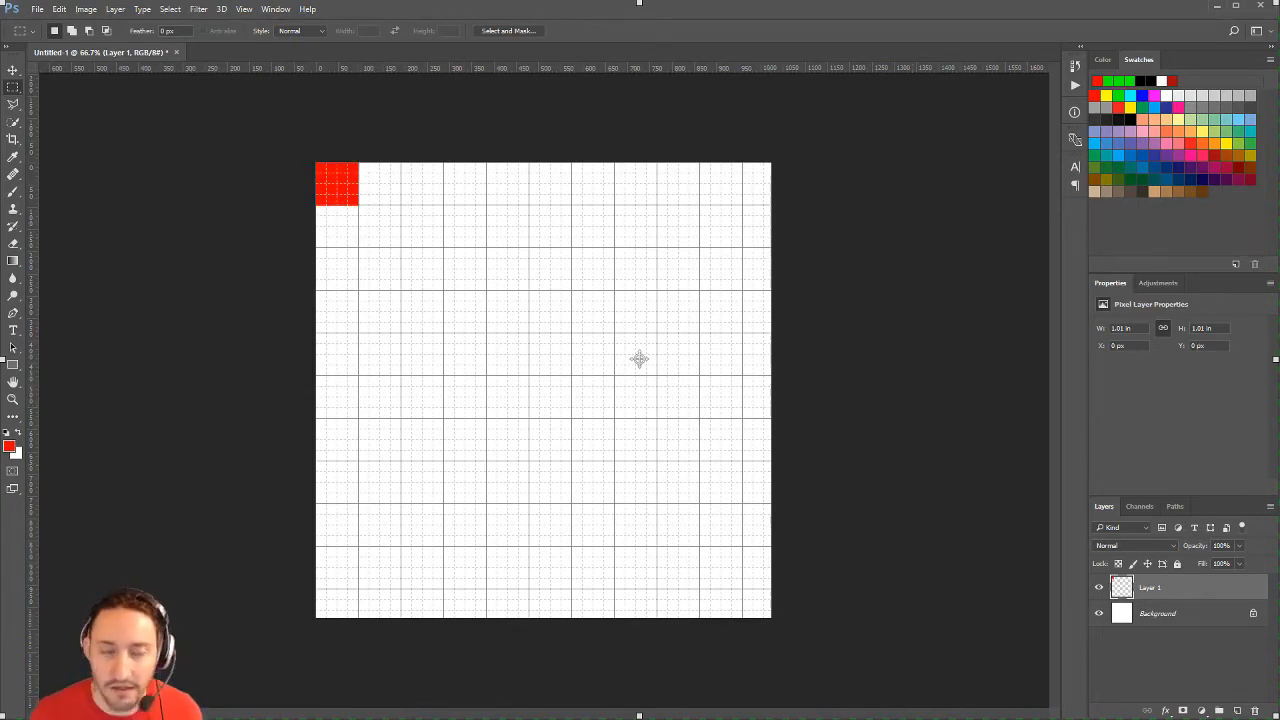
# - Duplicate the red square's layer and make the copy a yellow square directly below the red one
pyautogui.moveTo(1160, 583); pyautogui.dragTo(1238, 711)
pyautogui.keyDown('ctrl'); pyautogui.moveTo(317, 180); pyautogui.dragTo(374, 236); pyautogui.keyUp('ctrl')
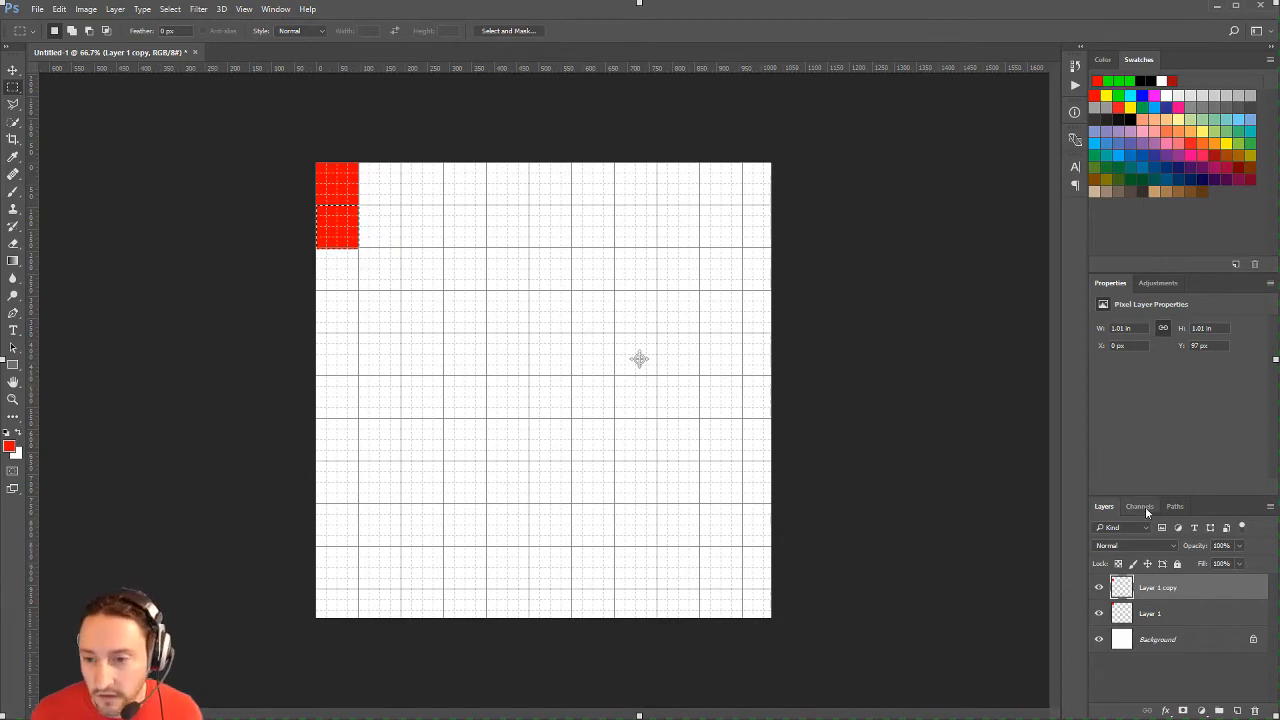
pyautogui.click(1107, 95)
pyautogui.hotkey('alt', 'BackSpace')
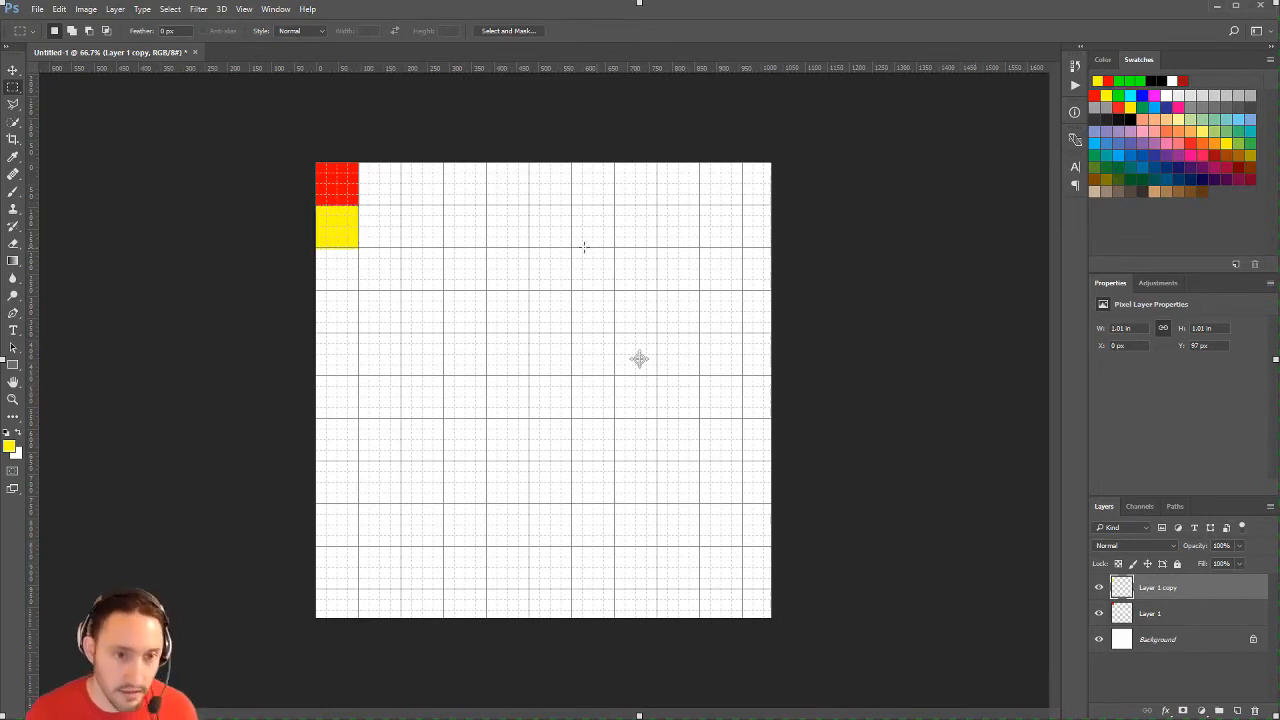
pyautogui.click(352, 238)
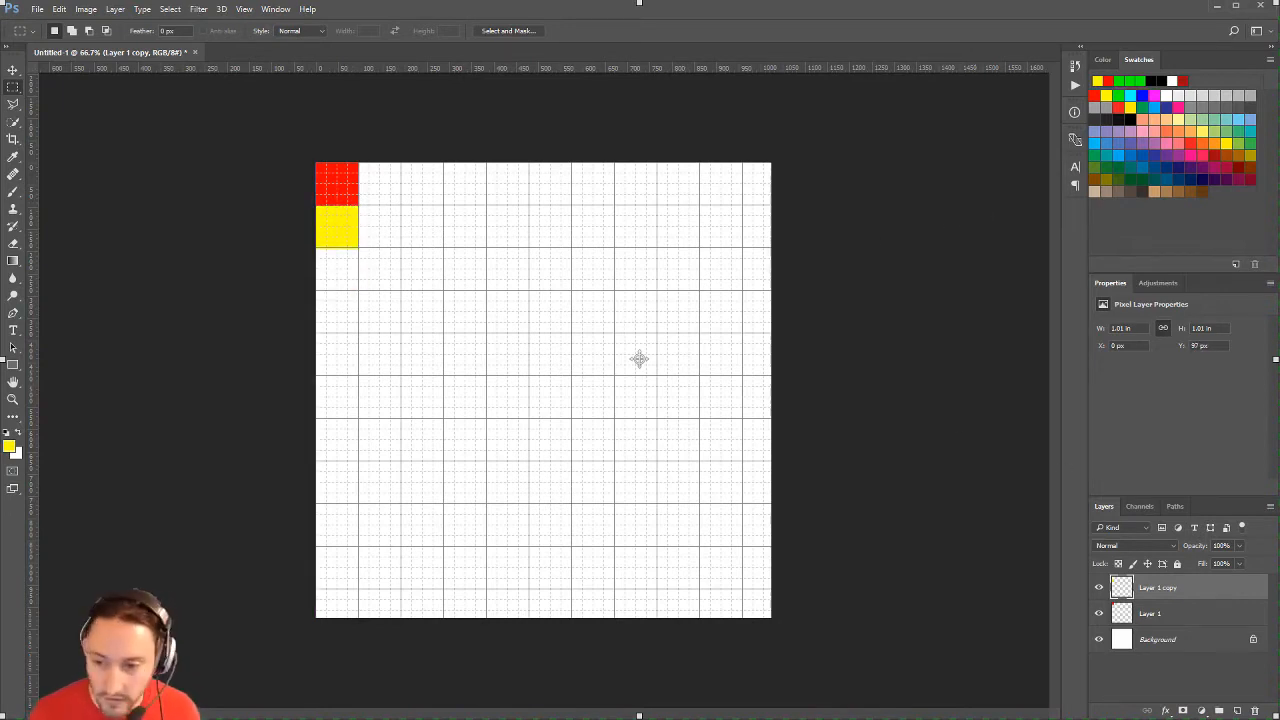
# - Duplicate the yellow square's layer and make the copy a green square directly below the yellow one
pyautogui.moveTo(1185, 595); pyautogui.dragTo(1237, 709)
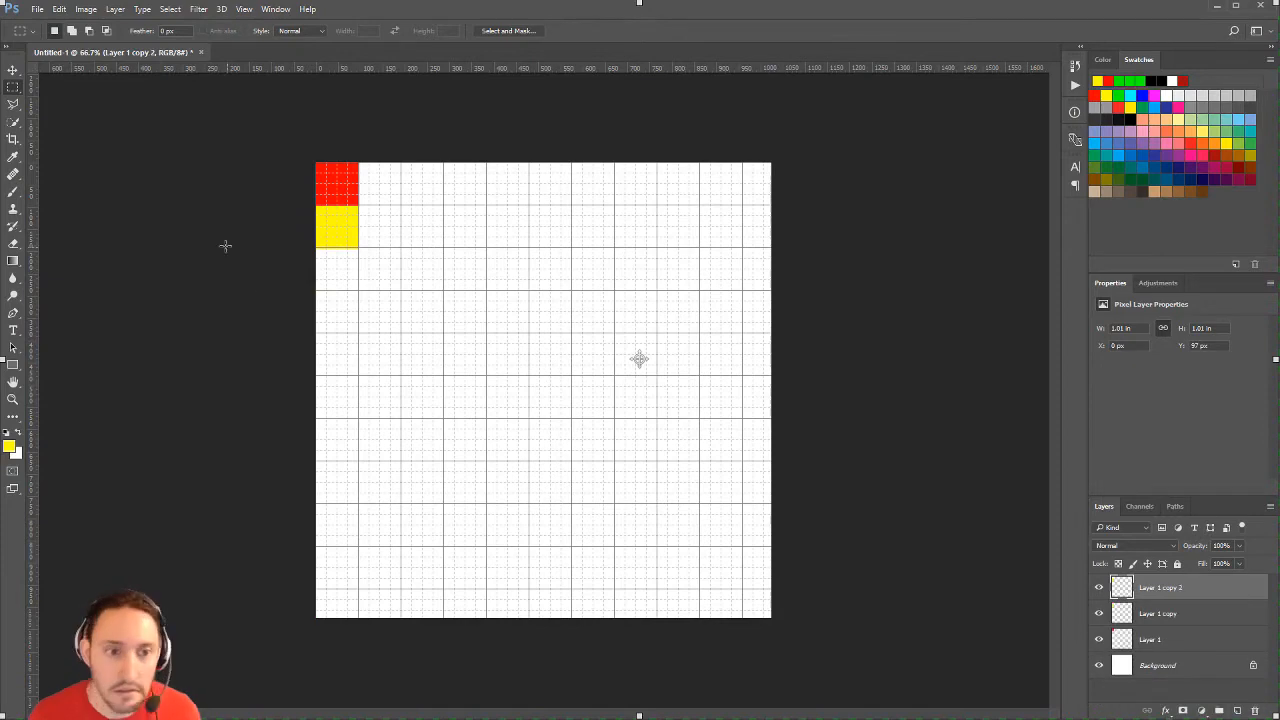
pyautogui.moveTo(333, 234); pyautogui.dragTo(335, 277)
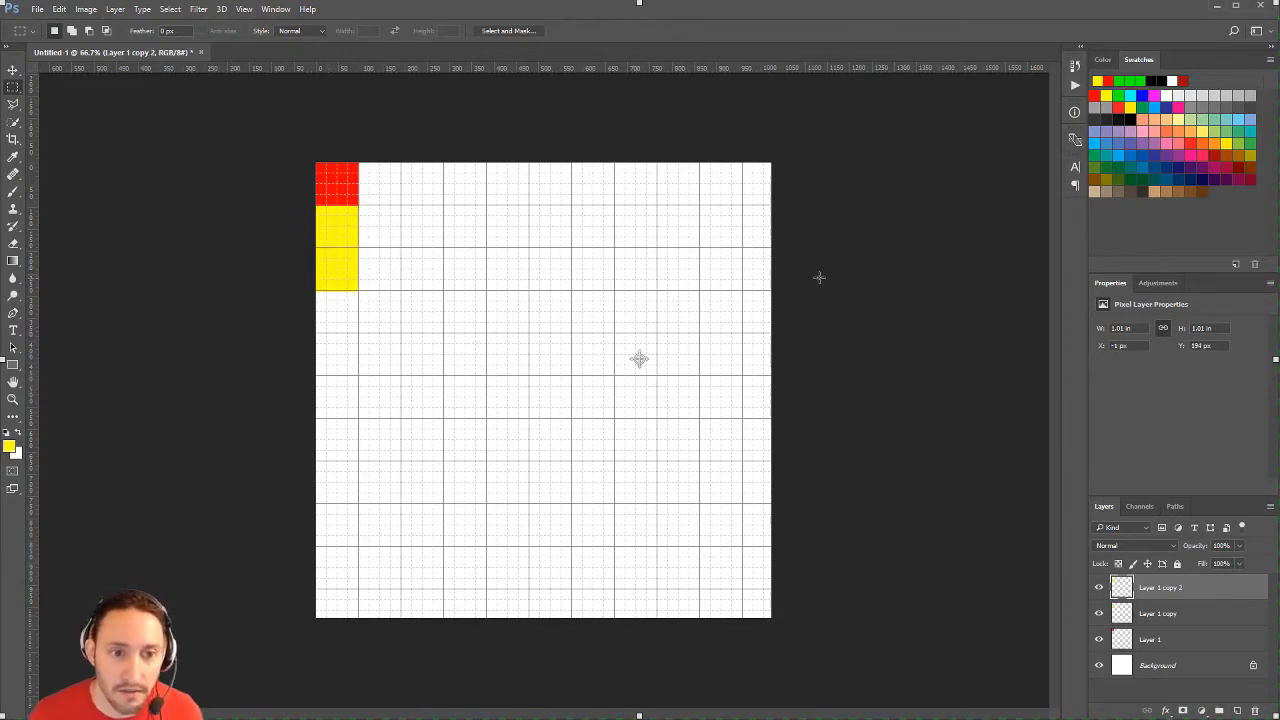
pyautogui.click(1119, 95)
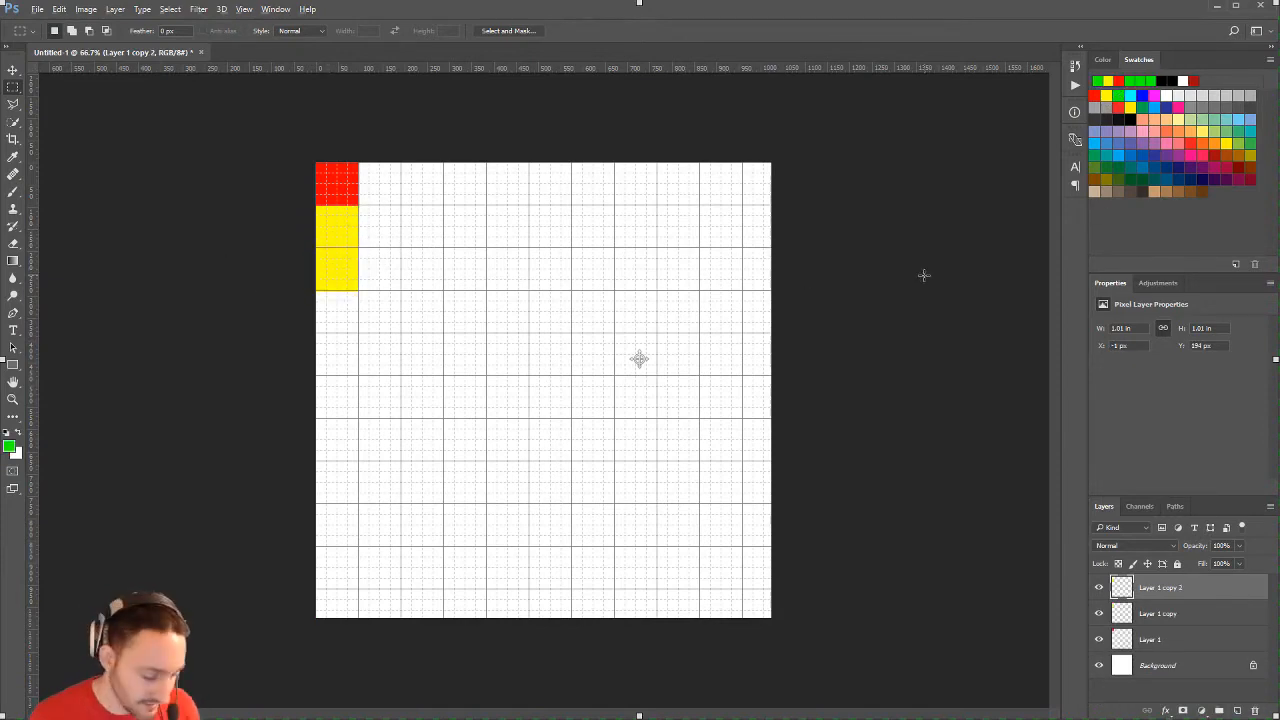
pyautogui.hotkey('alt', 'BackSpace')
pyautogui.hotkey('ctrl', 'z')
pyautogui.hotkey('shift', 'alt', 'BackSpace')
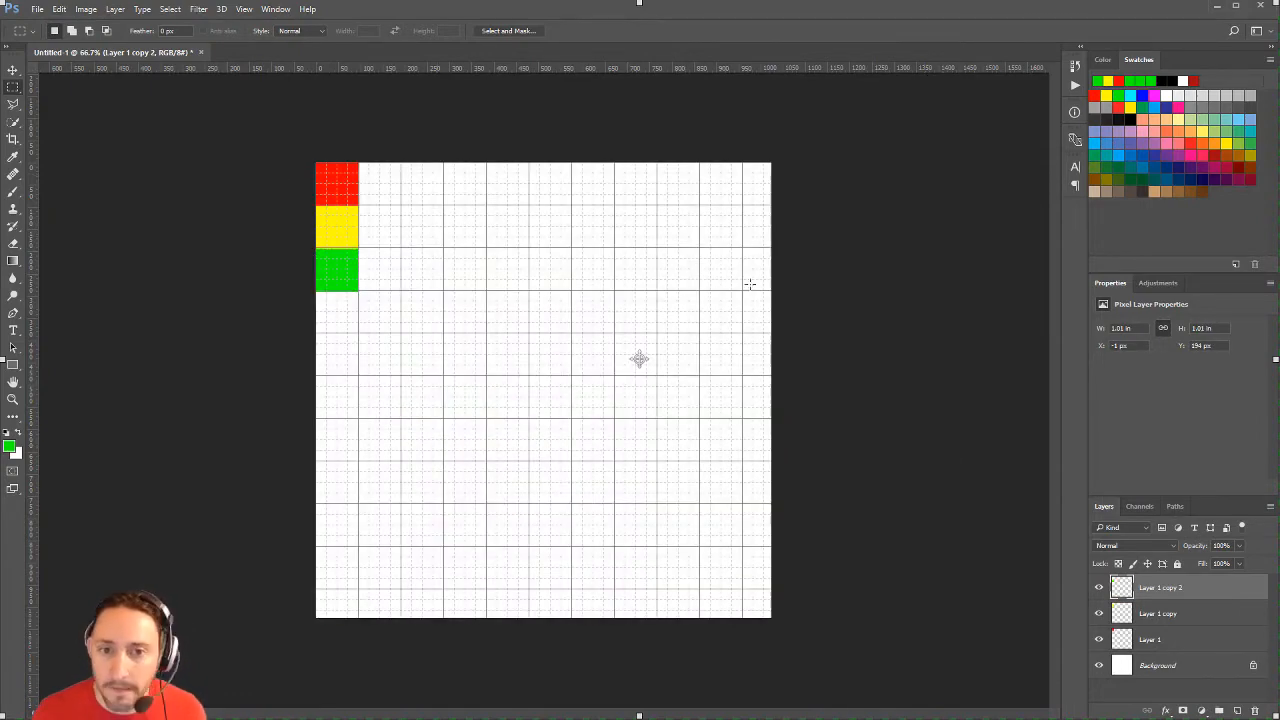
# - Crop the canvas to a vertical strip exactly as wide as the colored squares, keeping its full height
pyautogui.press('c')
pyautogui.moveTo(770, 411); pyautogui.dragTo(560, 415)
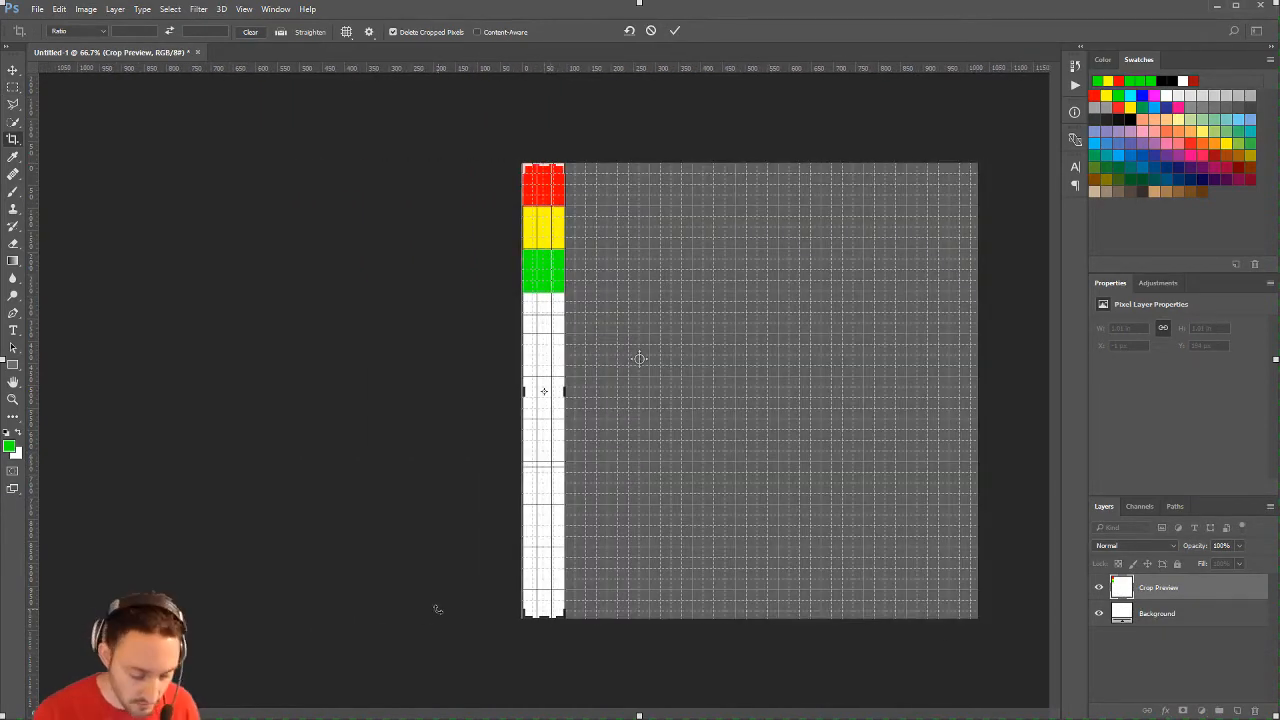
pyautogui.press('Return')
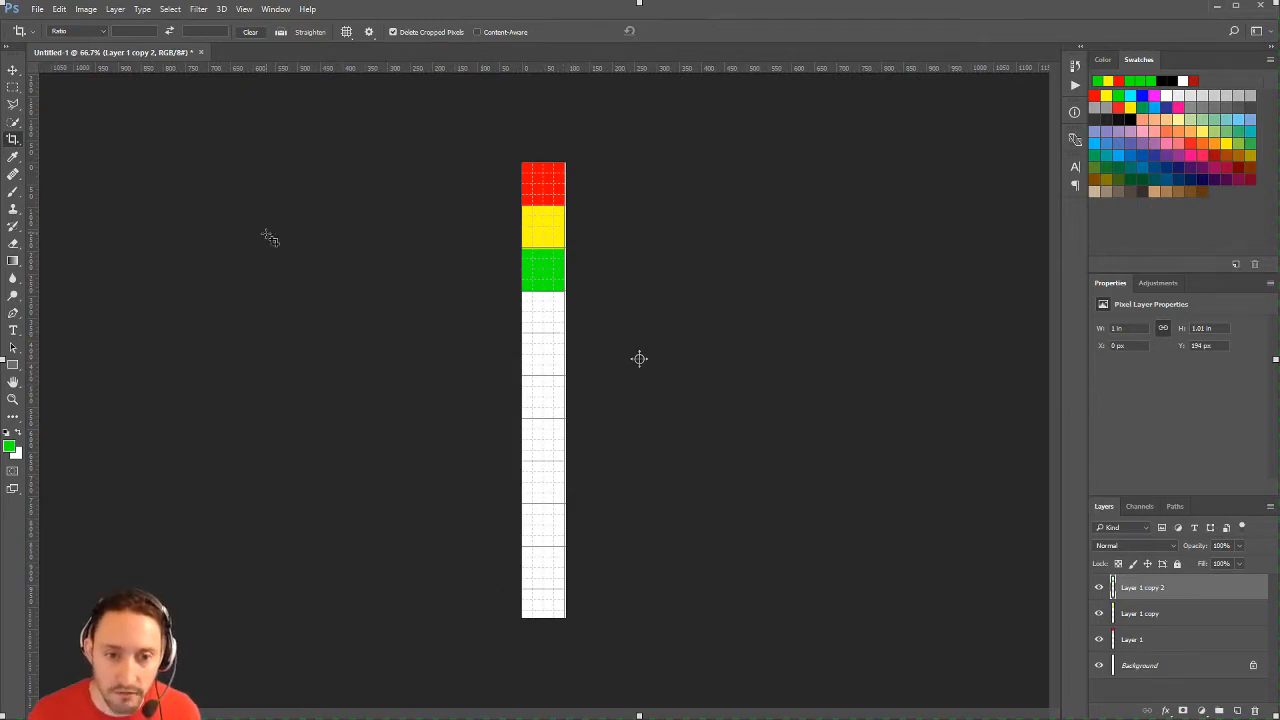
# - Export the cropped color strip with Save for Web as a JPEG
pyautogui.press('ctrl')
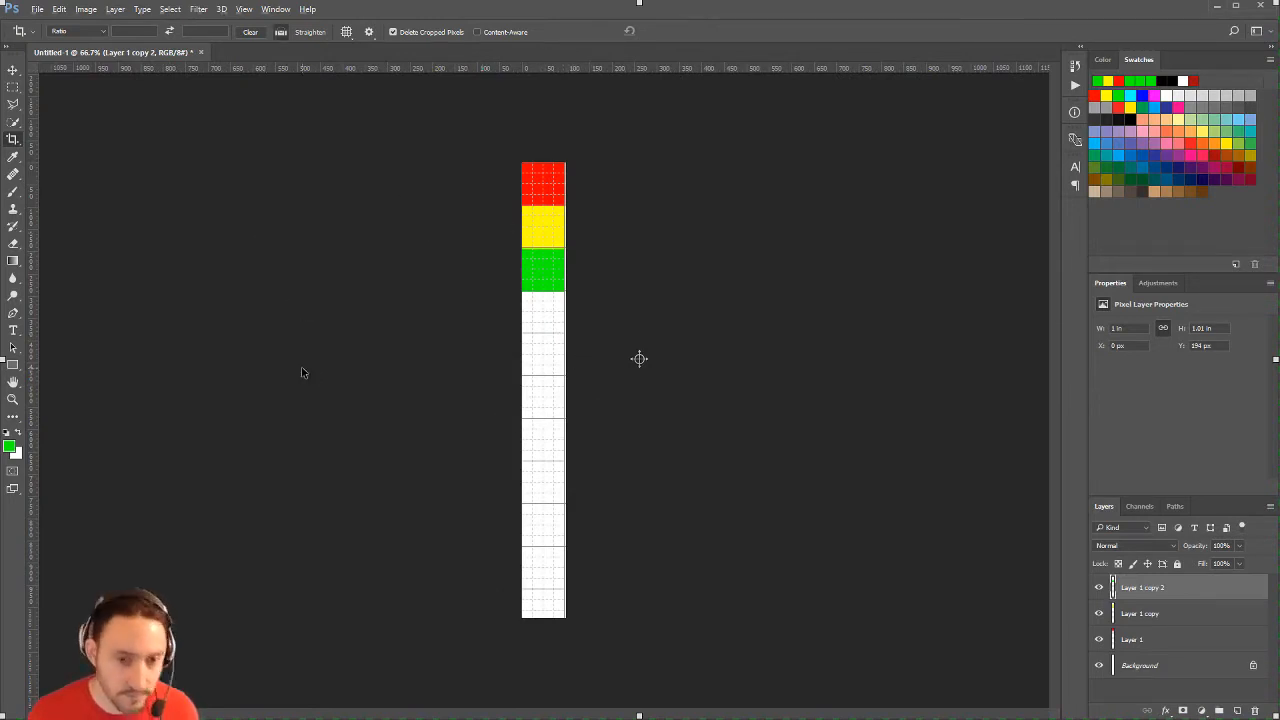
pyautogui.hotkey('ctrl', 'alt', 'shift', 's')
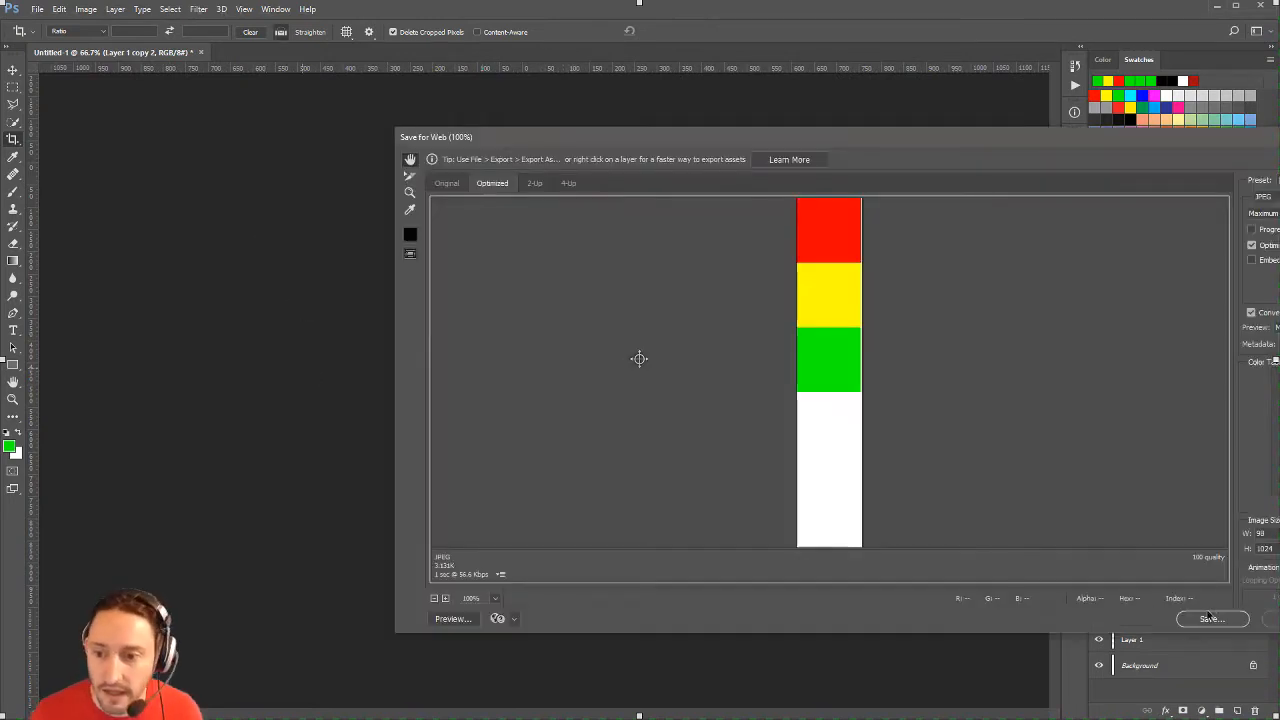
pyautogui.click(1207, 614)
pyautogui.press('Return')
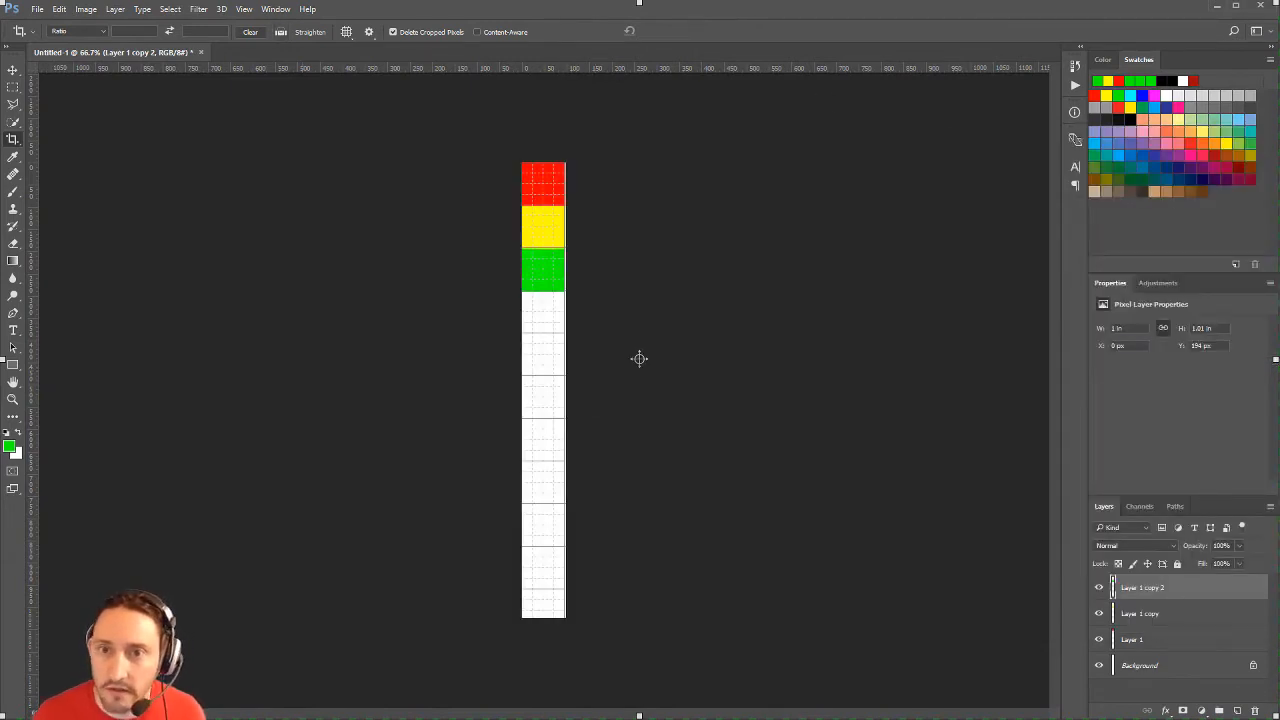
# - Switch to ZBrush and draw a Plane3D on the empty canvas in edit mode, viewed straight on
pyautogui.hotkey('alt', 'Tab')
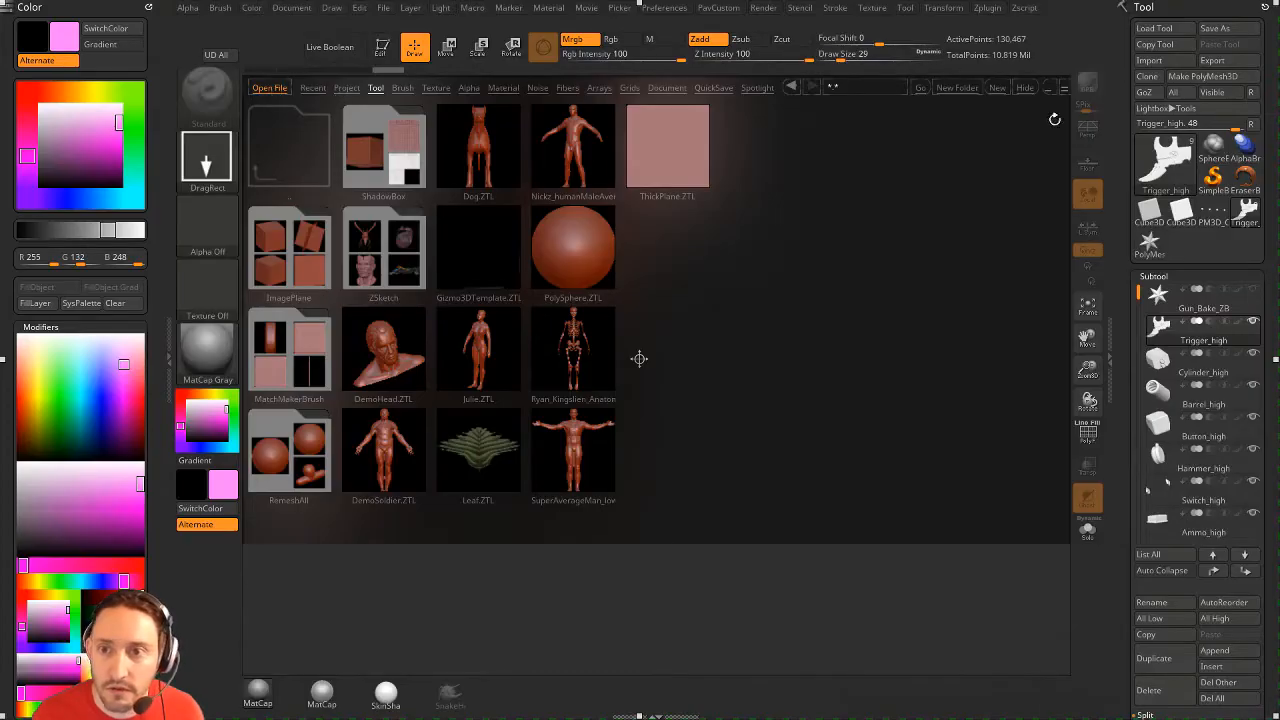
pyautogui.press(',')
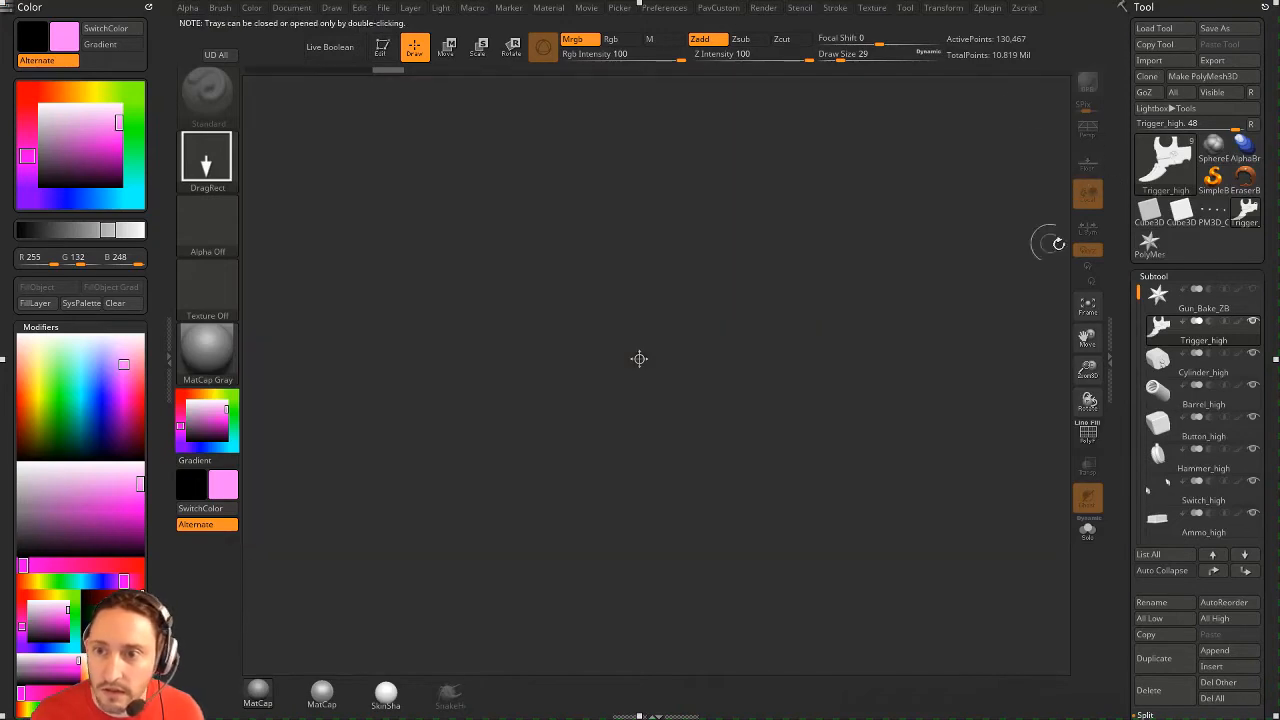
pyautogui.click(1162, 158)
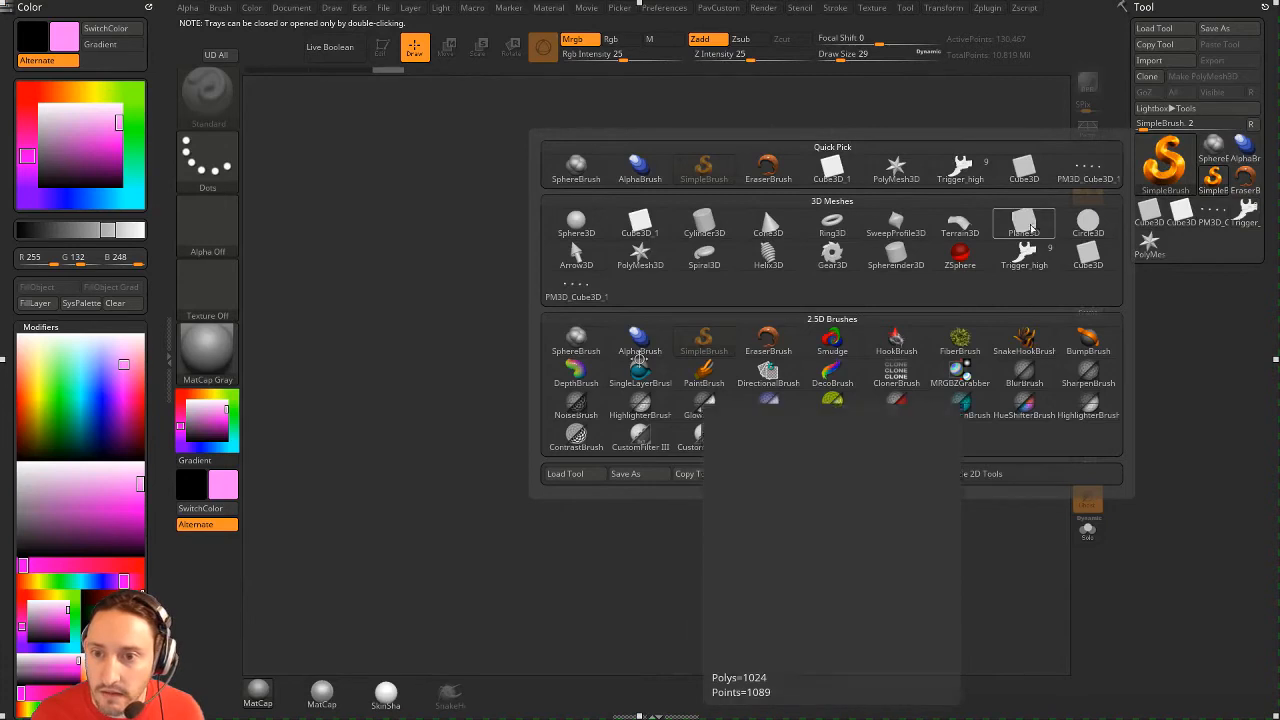
pyautogui.click(1024, 222)
pyautogui.moveTo(560, 400); pyautogui.dragTo(640, 358)
pyautogui.press('t')
pyautogui.keyDown('shift'); pyautogui.moveTo(831, 362); pyautogui.dragTo(1048, 461); pyautogui.keyUp('shift')
# - Import the exported swatch image as a texture and assign it as the plane's texture map
pyautogui.click(871, 8)
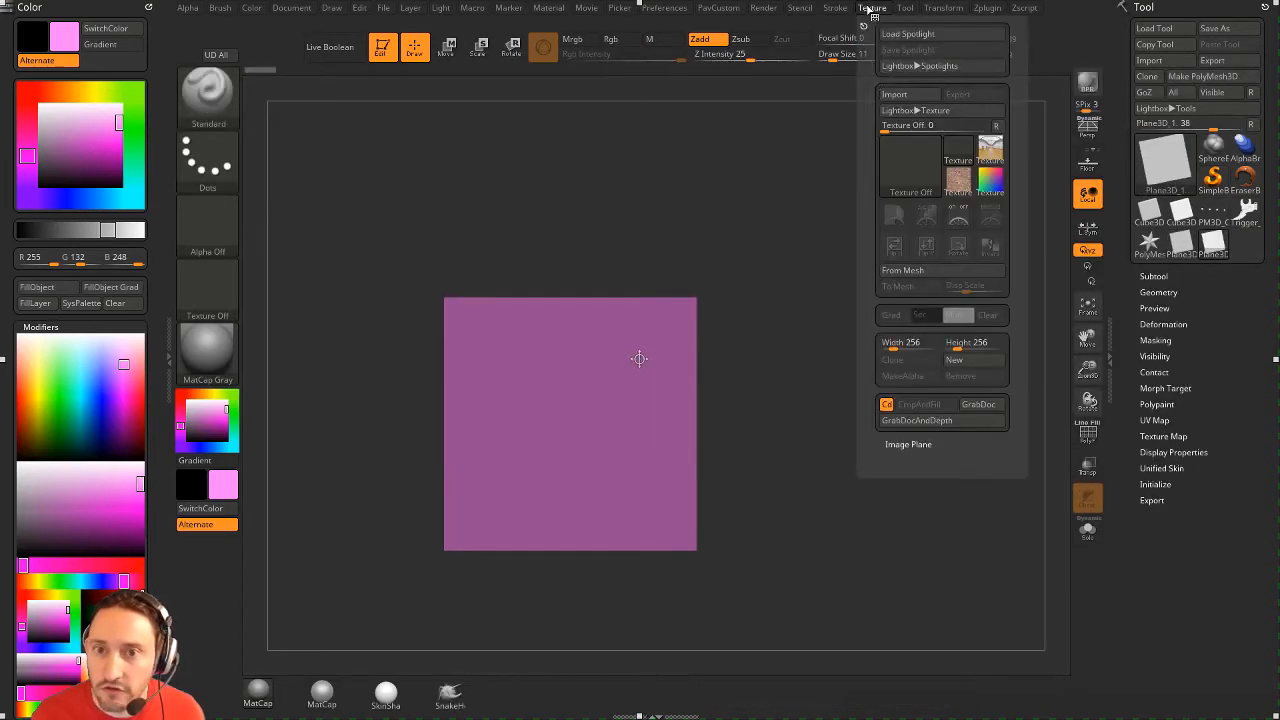
pyautogui.click(906, 94)
pyautogui.scroll(4, 91, 83)
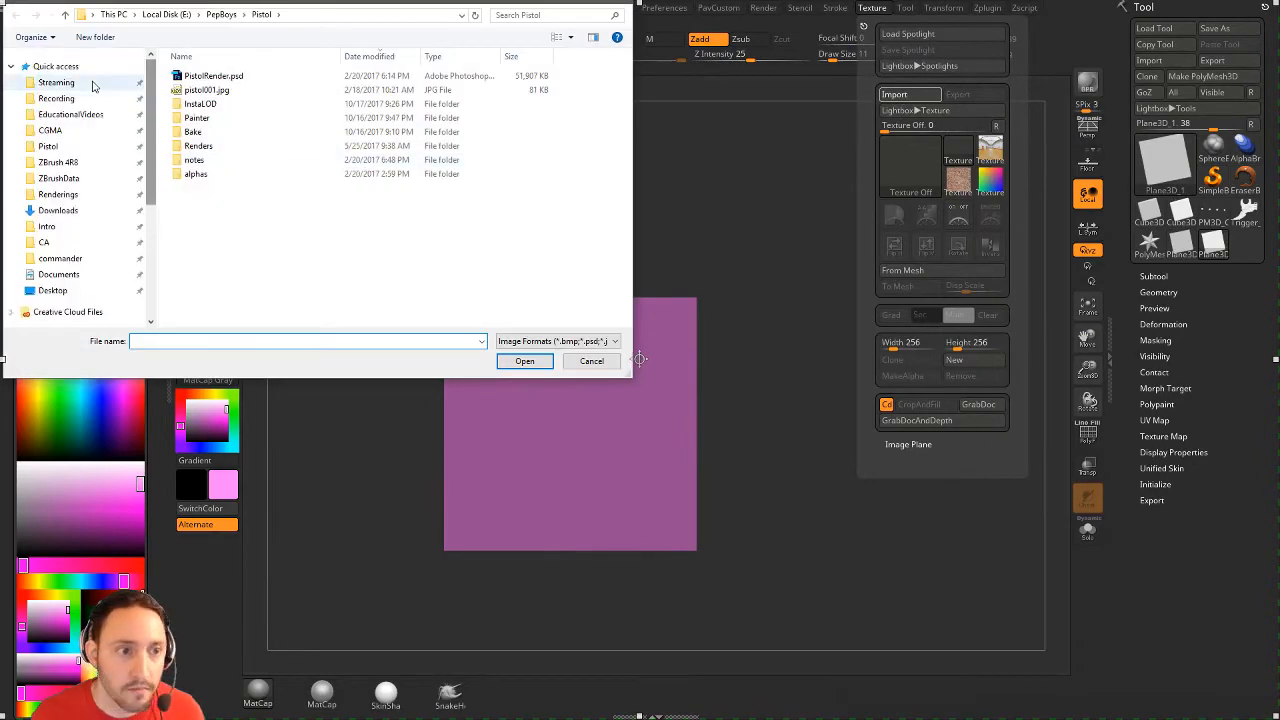
pyautogui.click(57, 275)
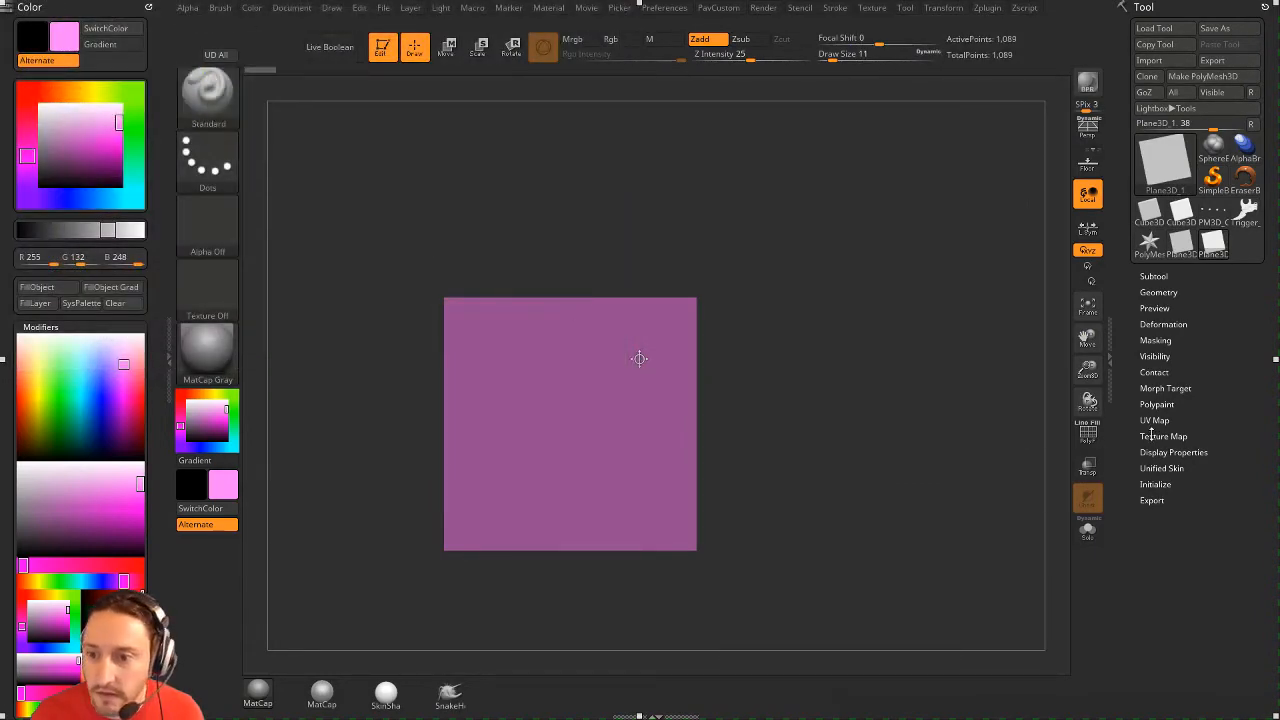
pyautogui.click(1160, 436)
pyautogui.click(1166, 473)
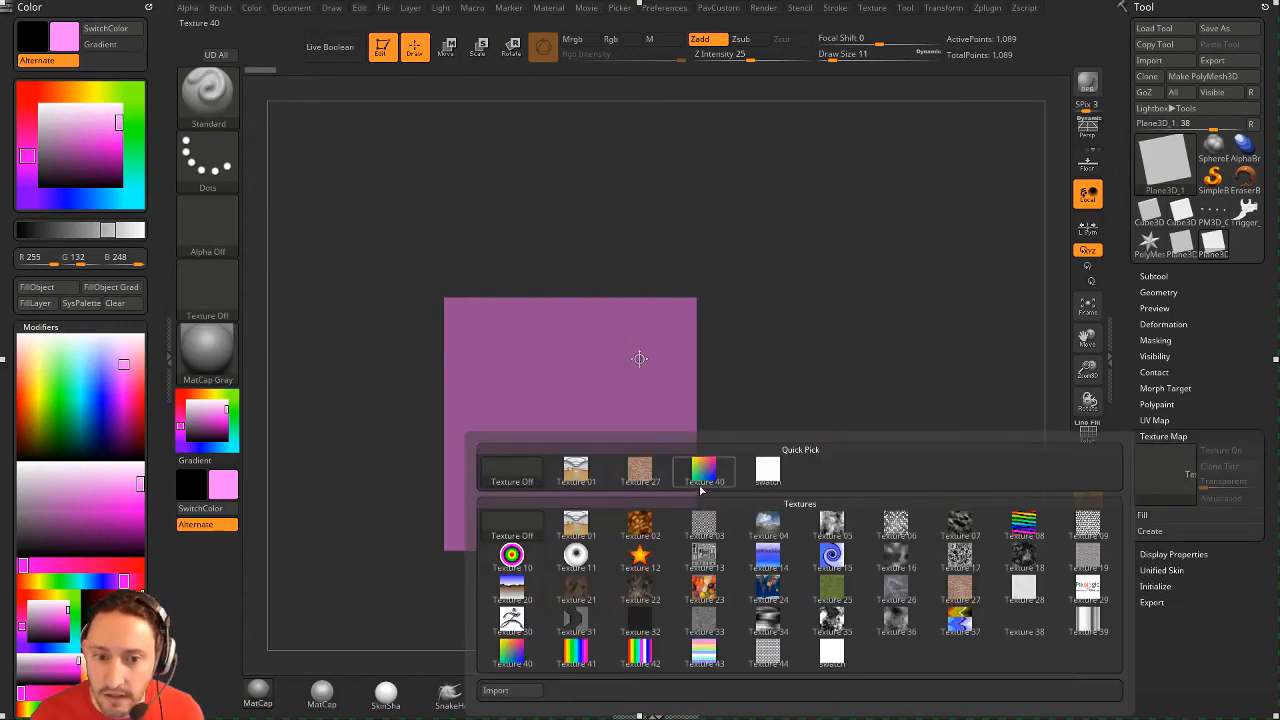
pyautogui.click(710, 475)
# - Scale the plane down in width to a narrow strip with square color patches and give it the SkinShade4 material
pyautogui.moveTo(863, 460); pyautogui.dragTo(884, 328)
pyautogui.press('w')
pyautogui.moveTo(582, 423); pyautogui.dragTo(766, 426)
pyautogui.press('q')
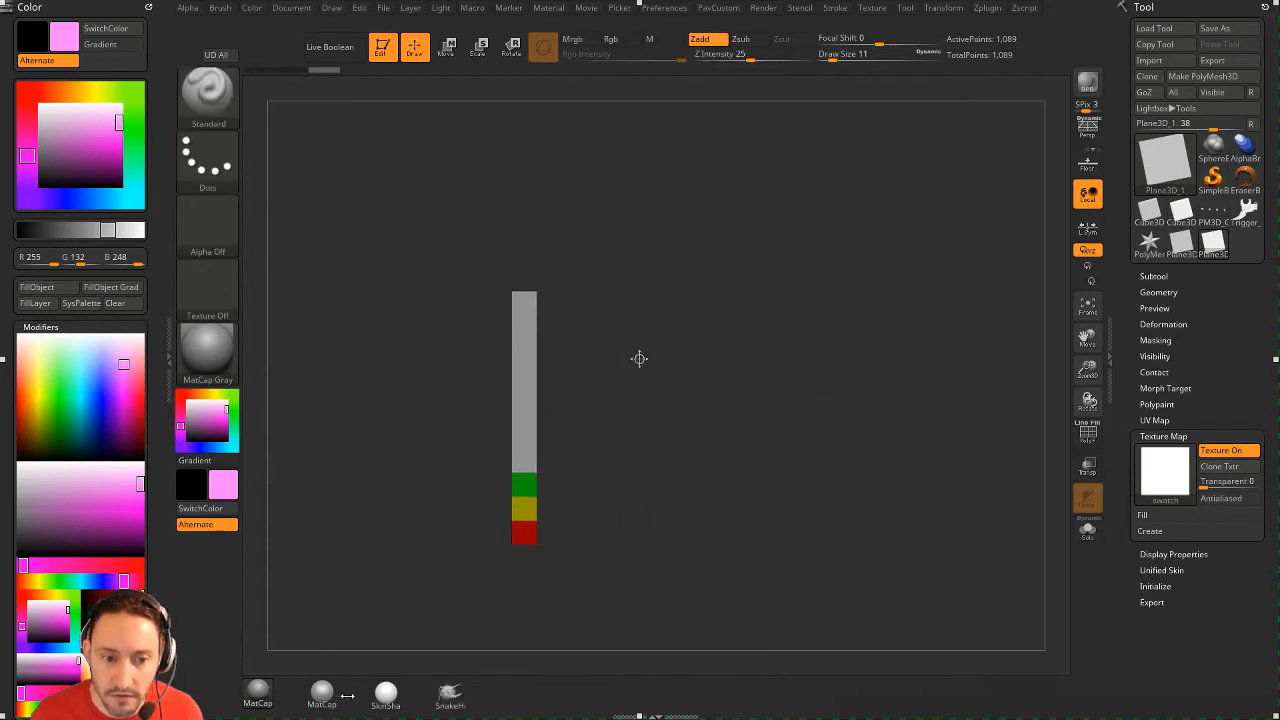
pyautogui.click(386, 692)
pyautogui.moveTo(662, 583); pyautogui.dragTo(832, 477)
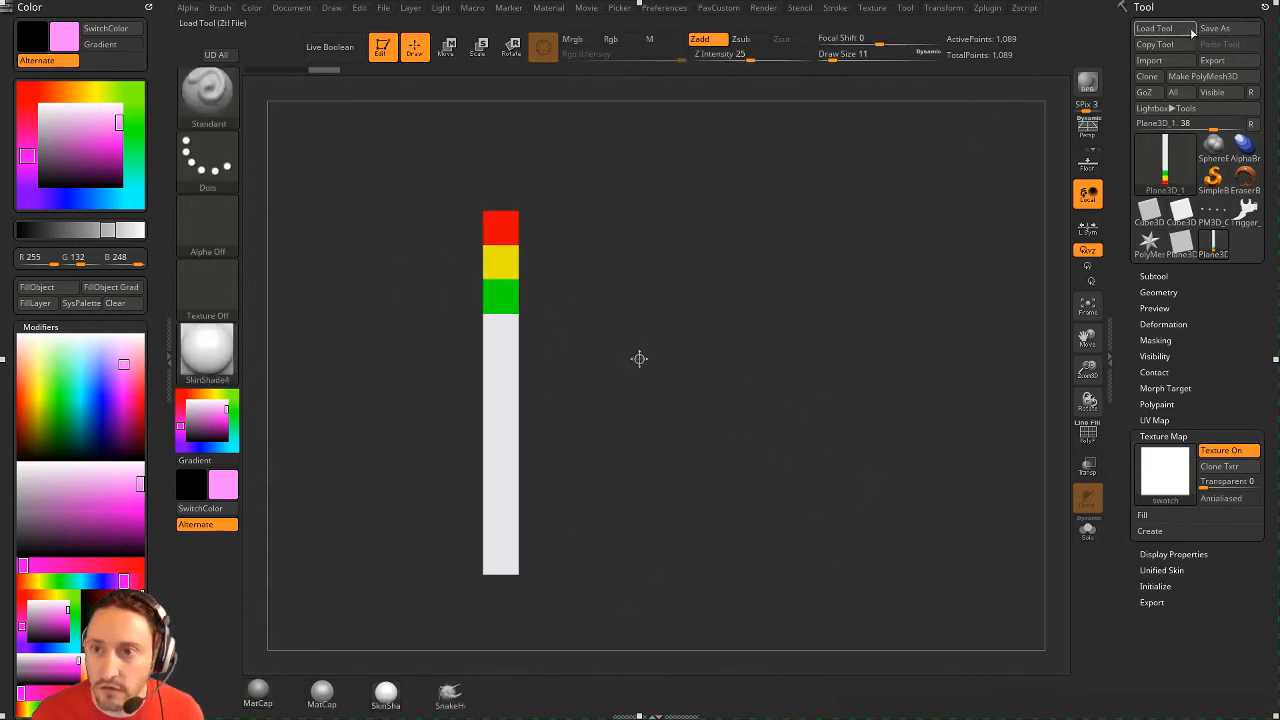
# - Save the textured strip as a tool named Swatch in the ZTools folder of ZBrush 4R8
pyautogui.hotkey('ctrl', 's')
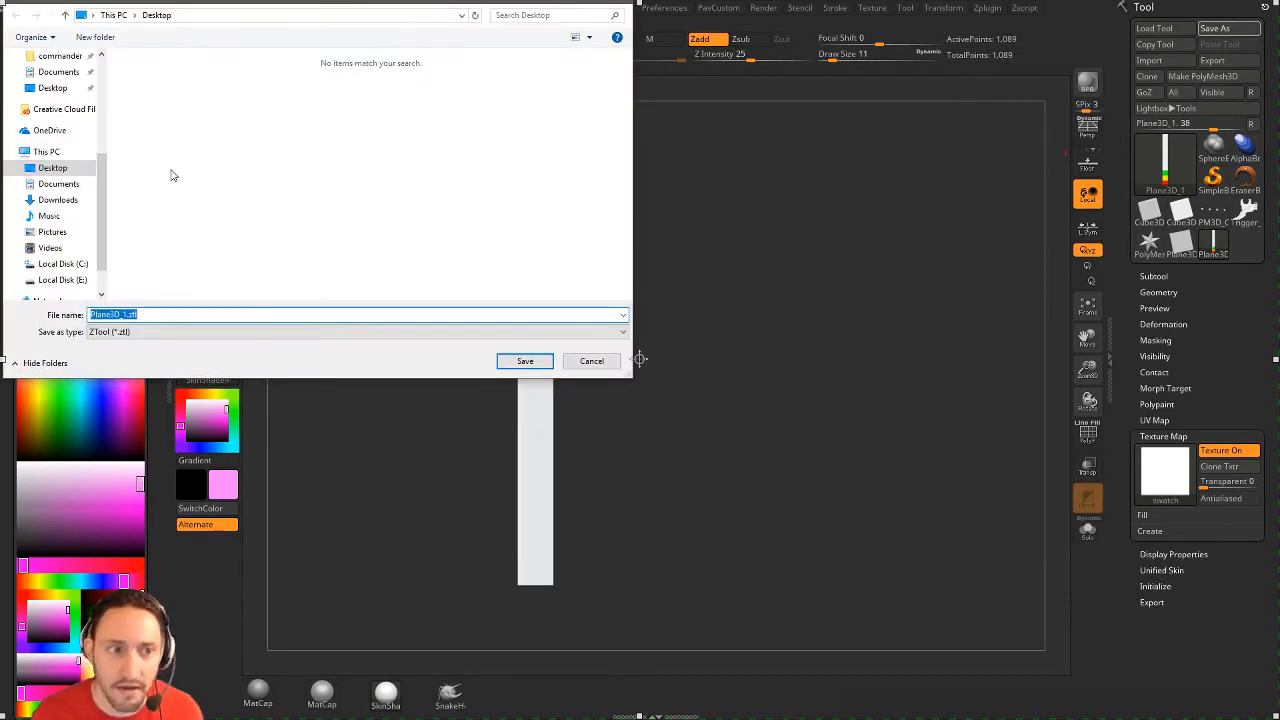
pyautogui.scroll(2, 40, 125)
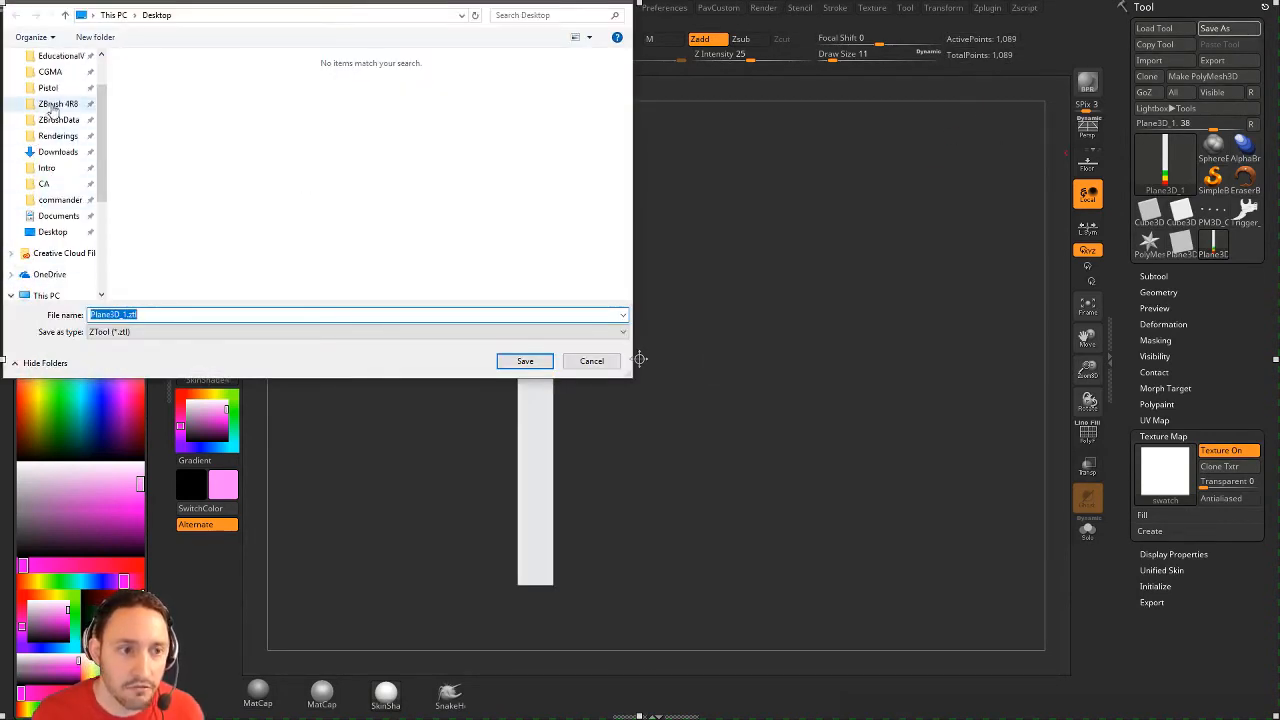
pyautogui.click(52, 104)
pyautogui.scroll(-3, 170, 240)
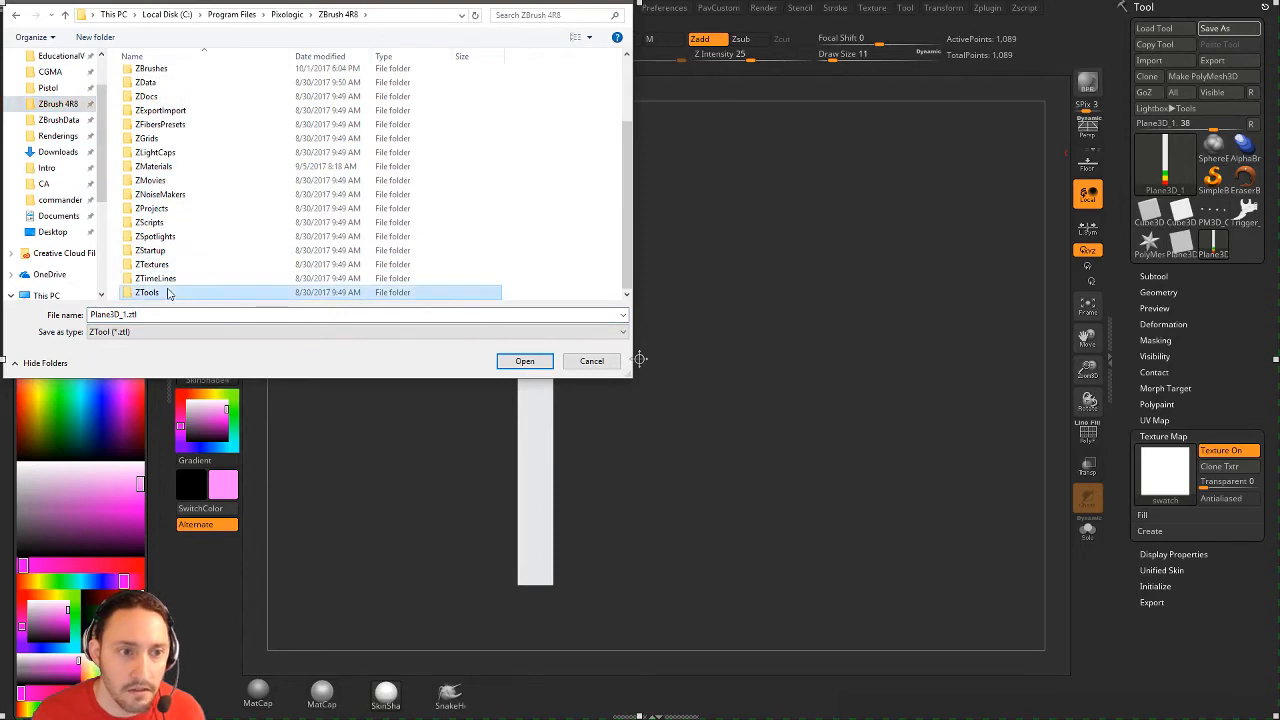
pyautogui.doubleClick(166, 288)
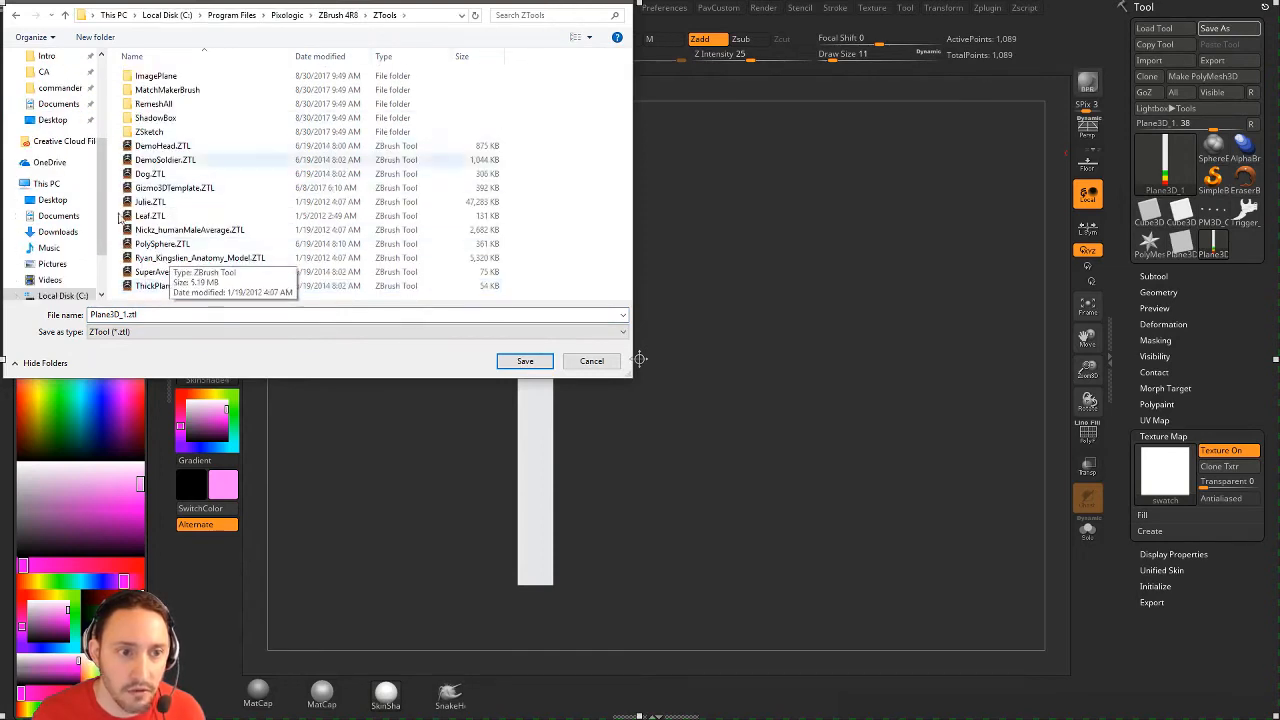
pyautogui.click(181, 315)
pyautogui.write('swatch')
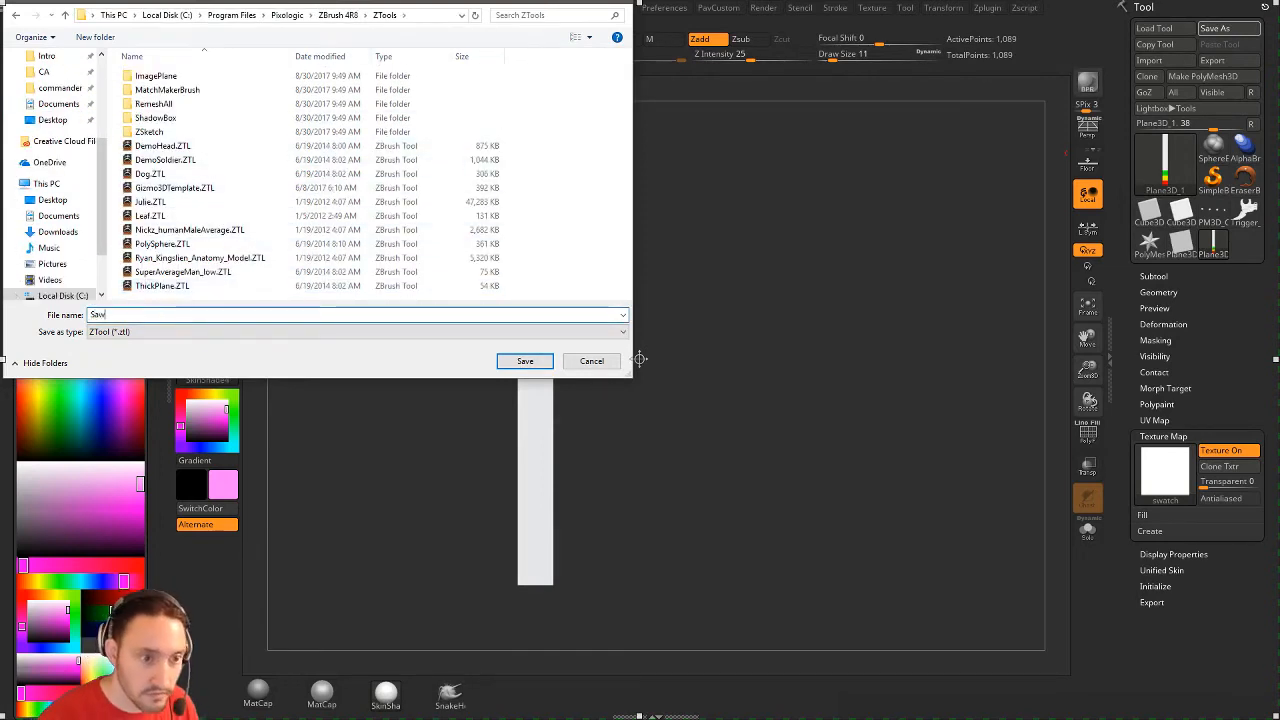
pyautogui.press('Return')
# - Clear the canvas and draw the Trigger_high pistol tool in edit mode, seen from the side
pyautogui.click(381, 47)
pyautogui.hotkey('ctrl', 'n')
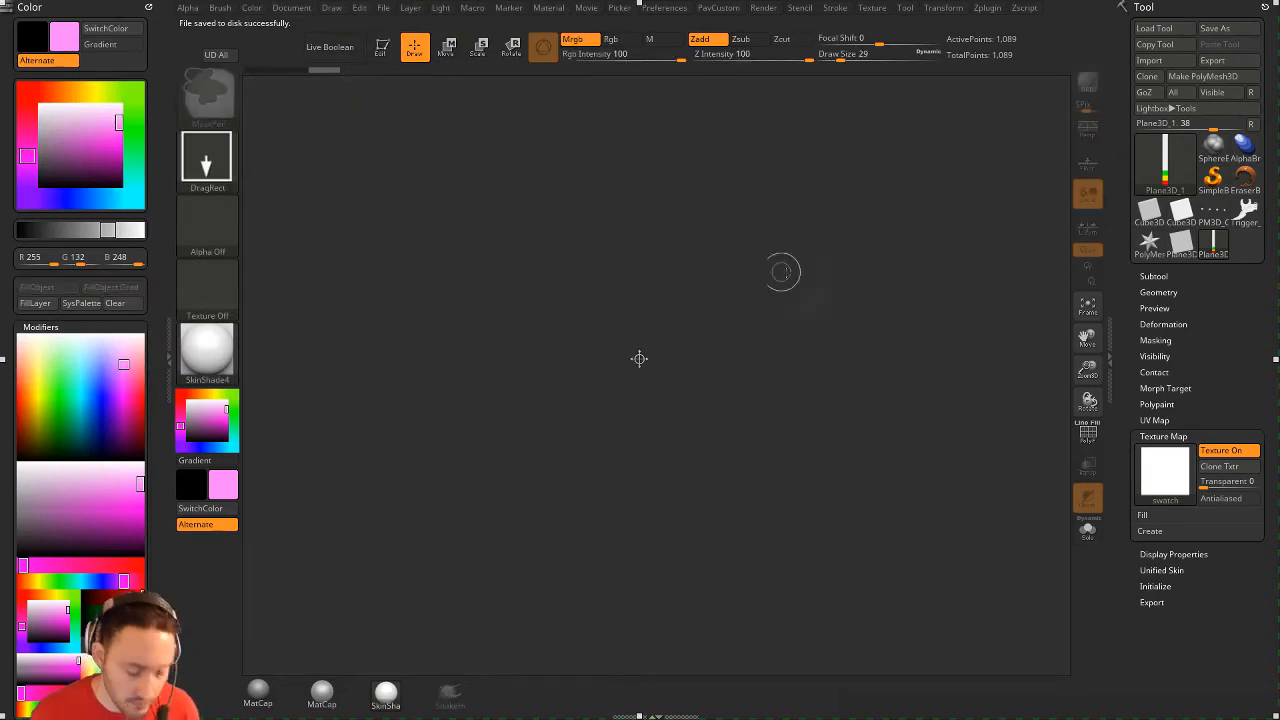
pyautogui.click(1245, 210)
pyautogui.moveTo(642, 492); pyautogui.dragTo(586, 506)
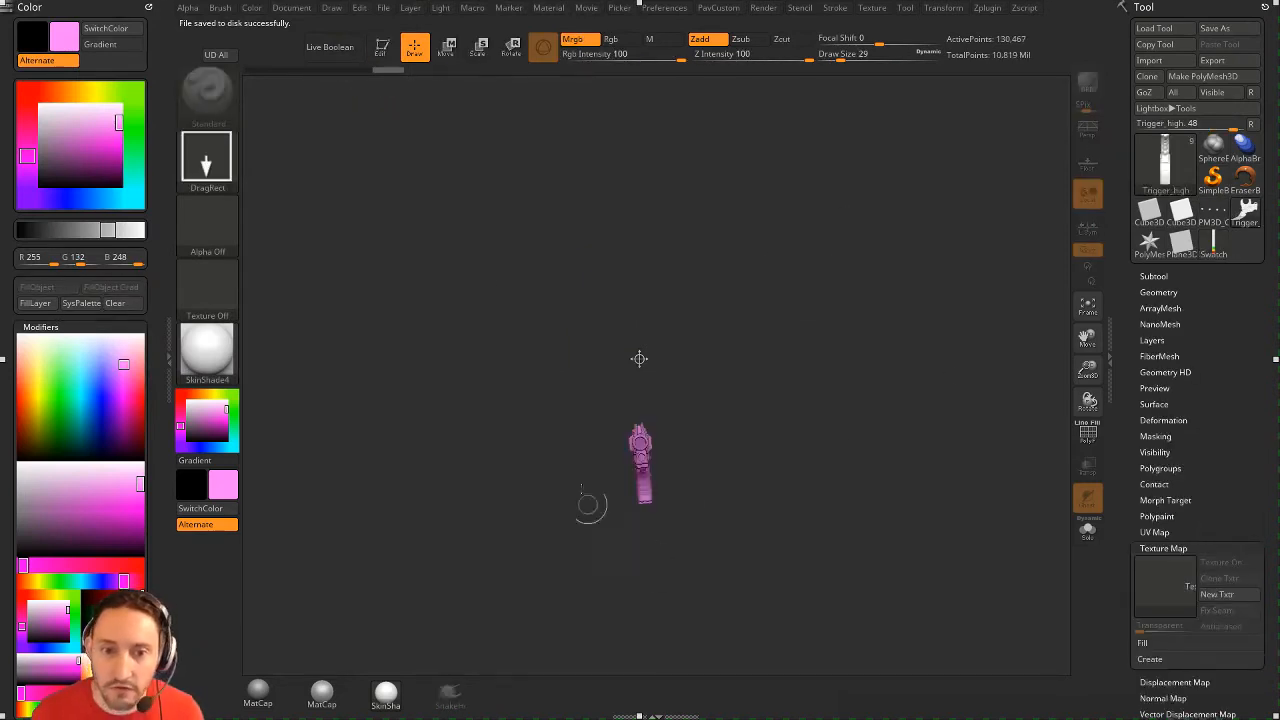
pyautogui.press('t')
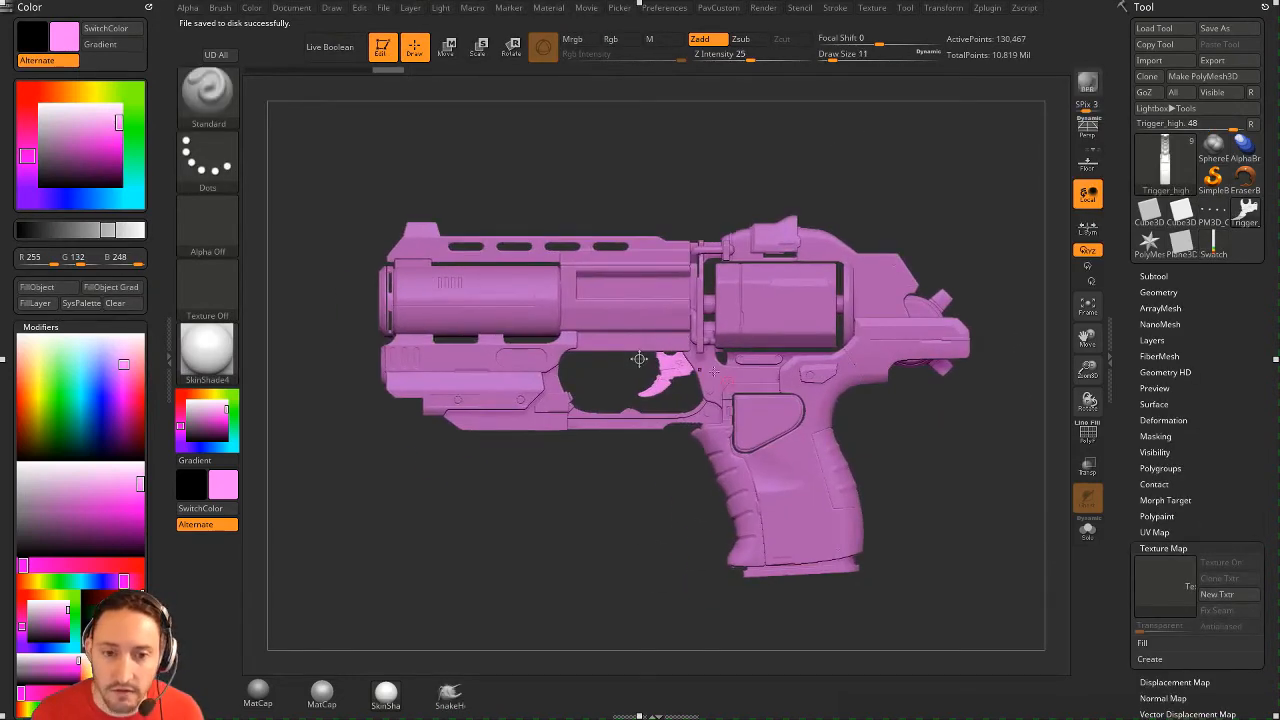
pyautogui.keyDown('alt'); pyautogui.moveTo(605, 118); pyautogui.dragTo(656, 162); pyautogui.keyUp('alt')
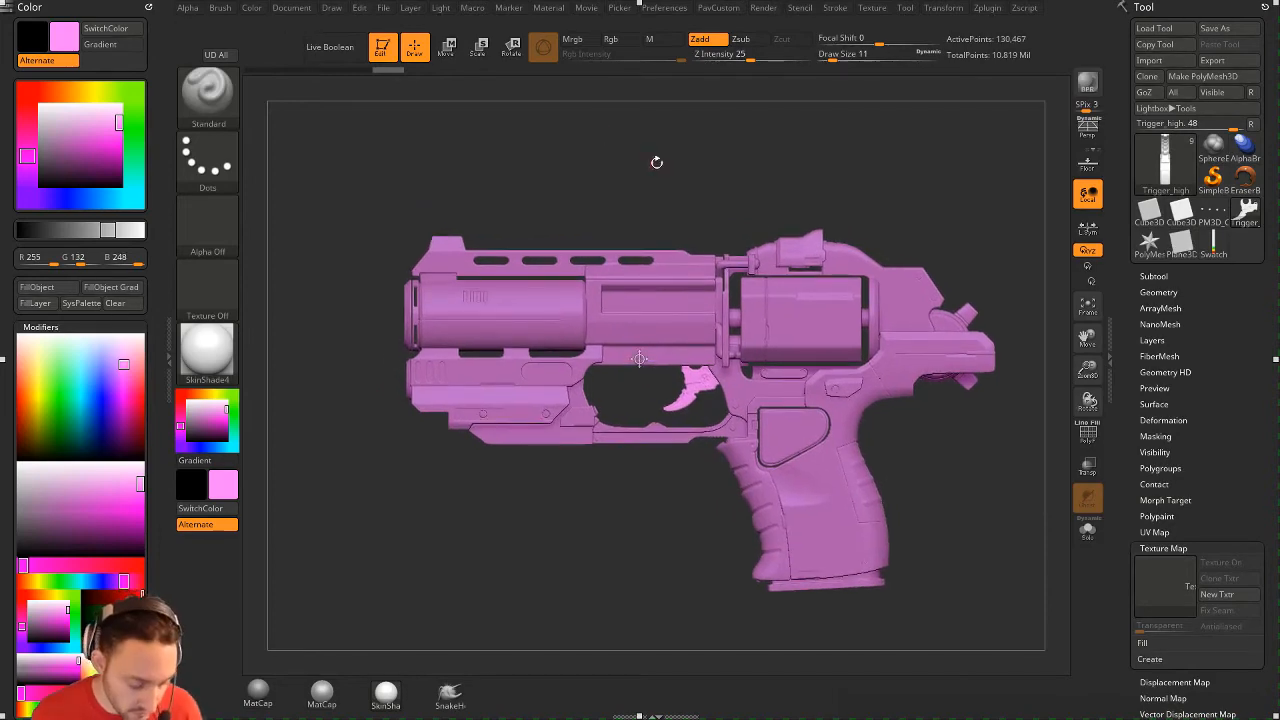
# - Load the saved Swatch.ZTL tool and drop it upright along the canvas's left edge, with red uppermost
pyautogui.press(',')
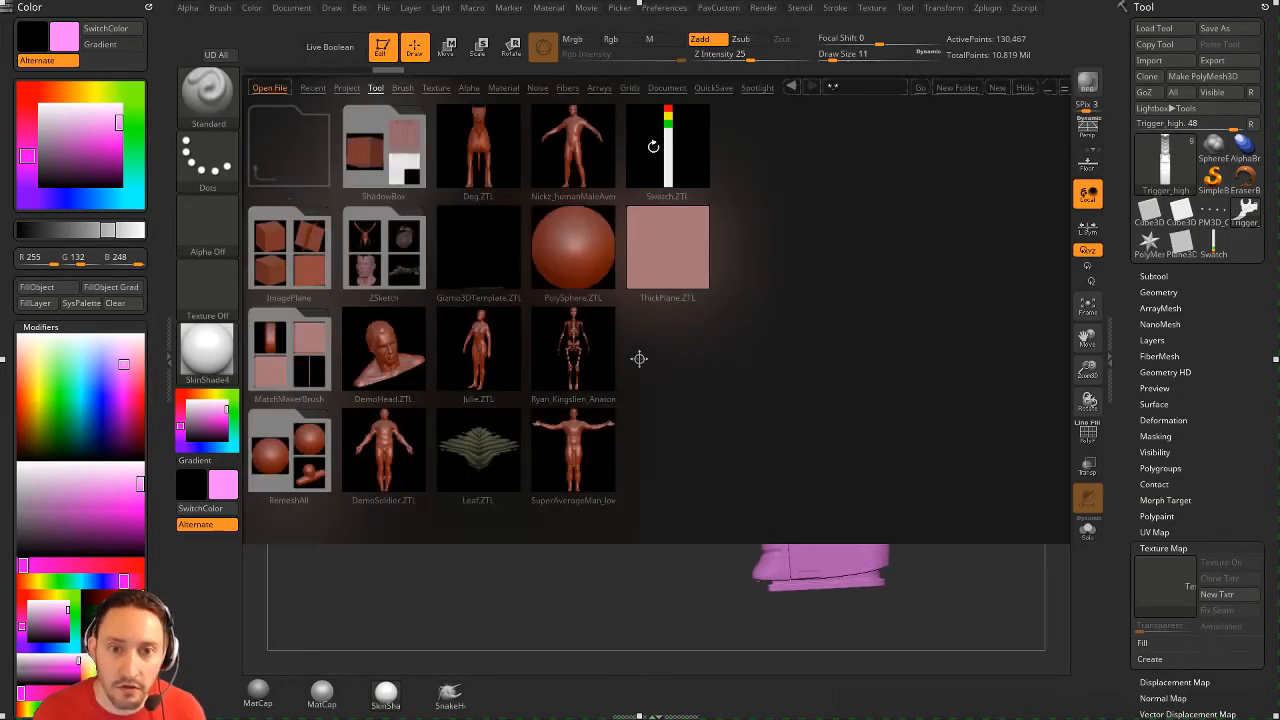
pyautogui.doubleClick(657, 140)
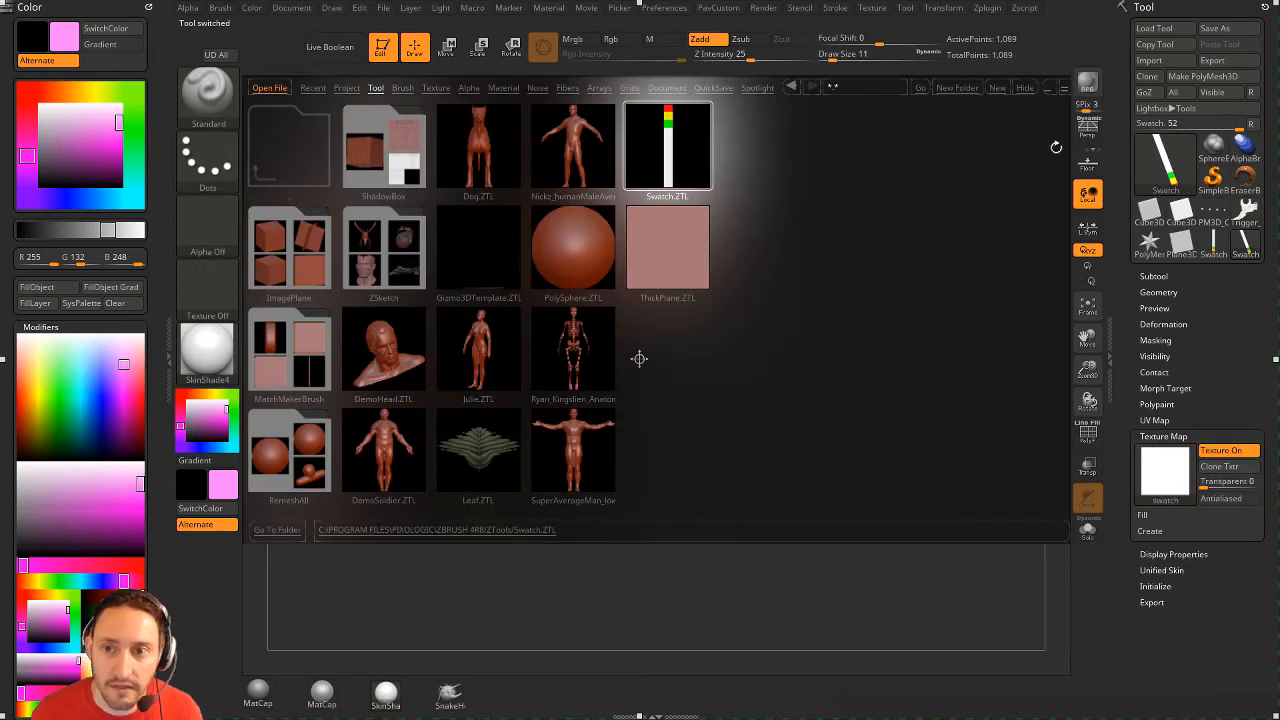
pyautogui.click(1031, 90)
pyautogui.moveTo(463, 429); pyautogui.dragTo(430, 335)
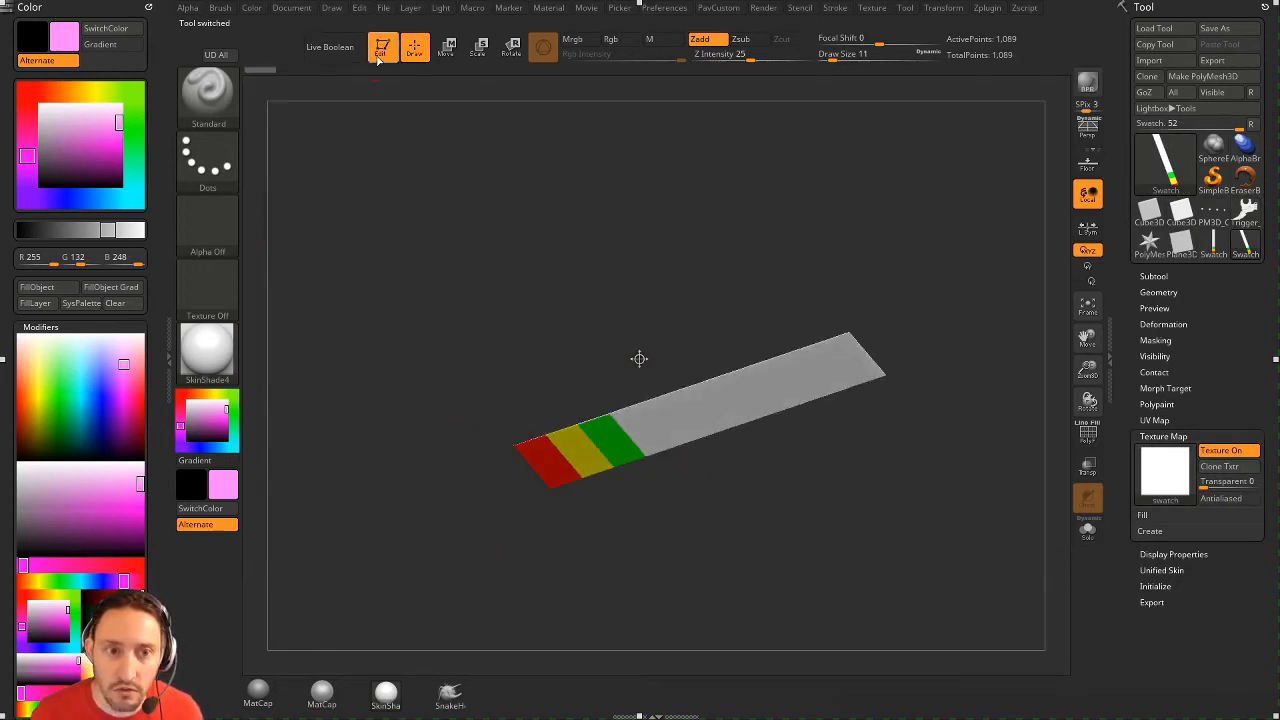
pyautogui.moveTo(560, 95)
pyautogui.mouseDown()
pyautogui.moveTo(725, 145)
pyautogui.moveTo(909, 226)
pyautogui.moveTo(980, 194)
pyautogui.moveTo(899, 250)
pyautogui.moveTo(520, 280)
pyautogui.moveTo(563, 277)
pyautogui.moveTo(567, 262)
pyautogui.mouseUp()
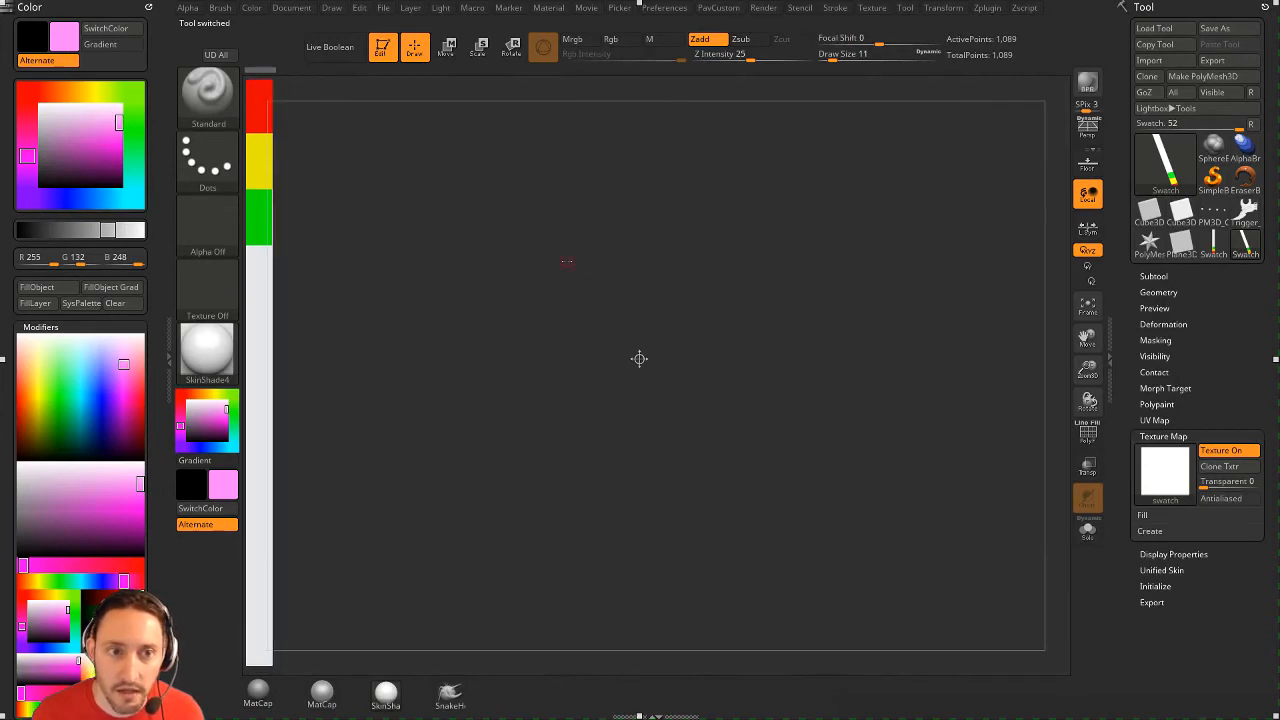
pyautogui.click(383, 50)
# - Draw the Trigger_high pistol tool beside the swatch strip in edit mode and isolate its trigger subtool with Solo
pyautogui.click(1245, 210)
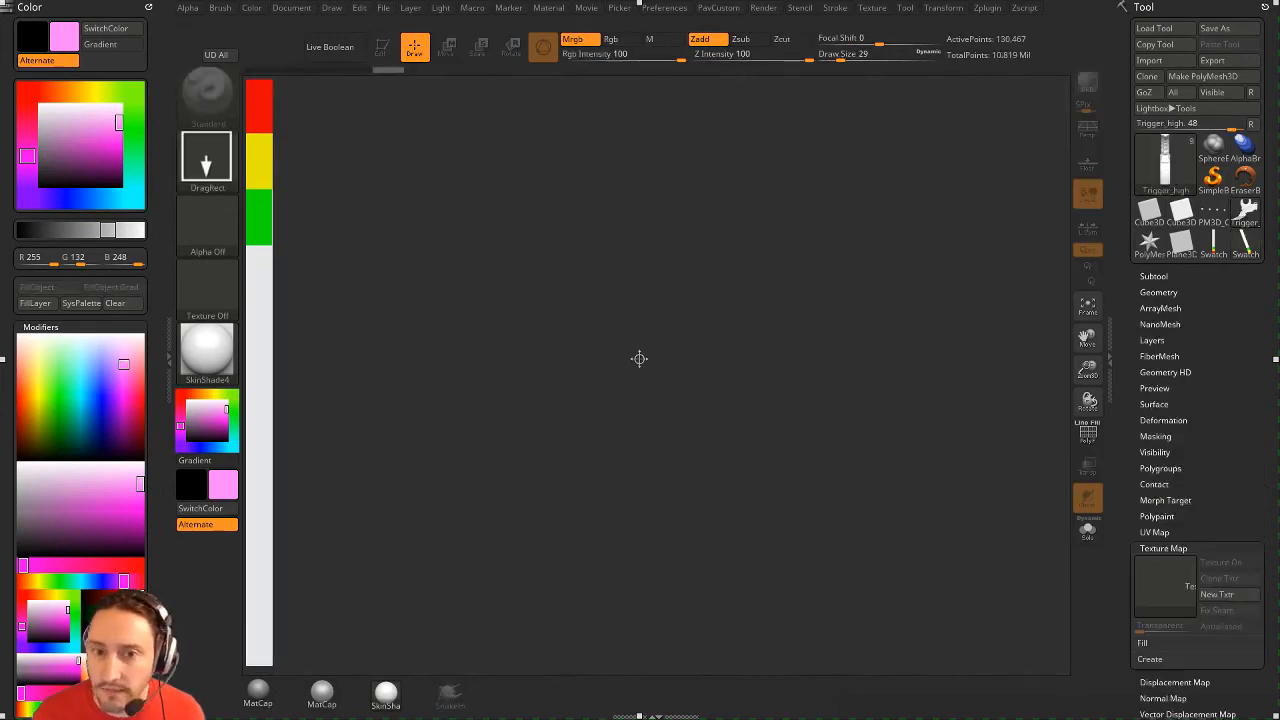
pyautogui.moveTo(776, 488); pyautogui.dragTo(790, 555)
pyautogui.click(383, 48)
pyautogui.moveTo(560, 215); pyautogui.dragTo(840, 236)
pyautogui.moveTo(865, 150)
pyautogui.keyDown('alt'); pyautogui.mouseDown()
pyautogui.moveTo(885, 213)
pyautogui.moveTo(739, 196)
pyautogui.mouseUp(); pyautogui.keyUp('alt')
pyautogui.click(1088, 530)
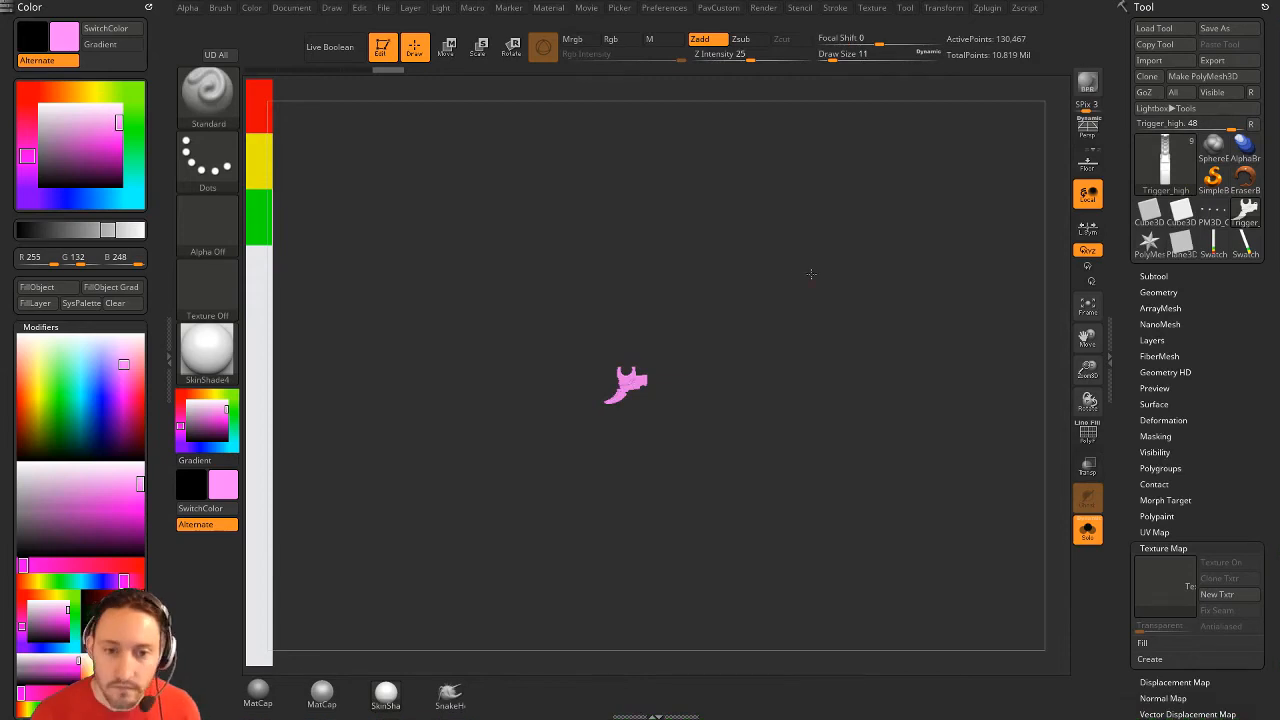
pyautogui.keyDown('alt'); pyautogui.moveTo(811, 274); pyautogui.dragTo(935, 472); pyautogui.keyUp('alt')
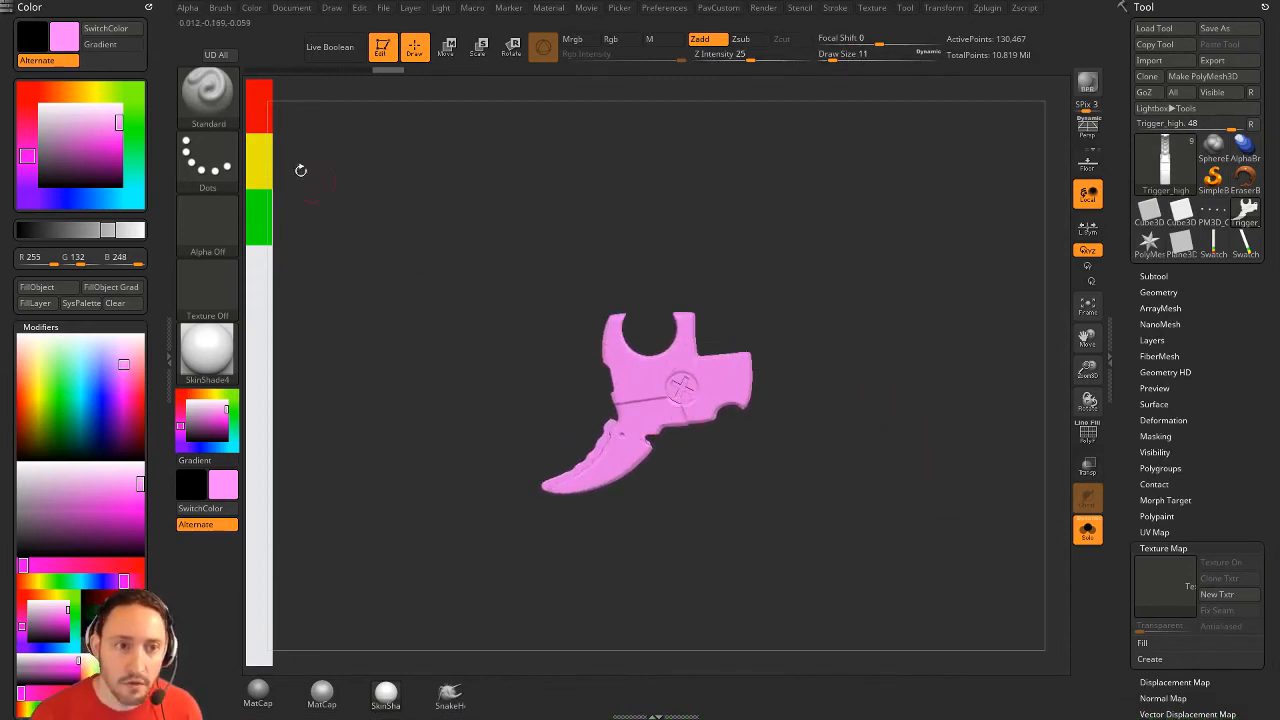
# - Sample the red, yellow and green patches of the canvas strip in turn, ending with yellow as the active color
pyautogui.click(254, 101)
pyautogui.click(260, 154)
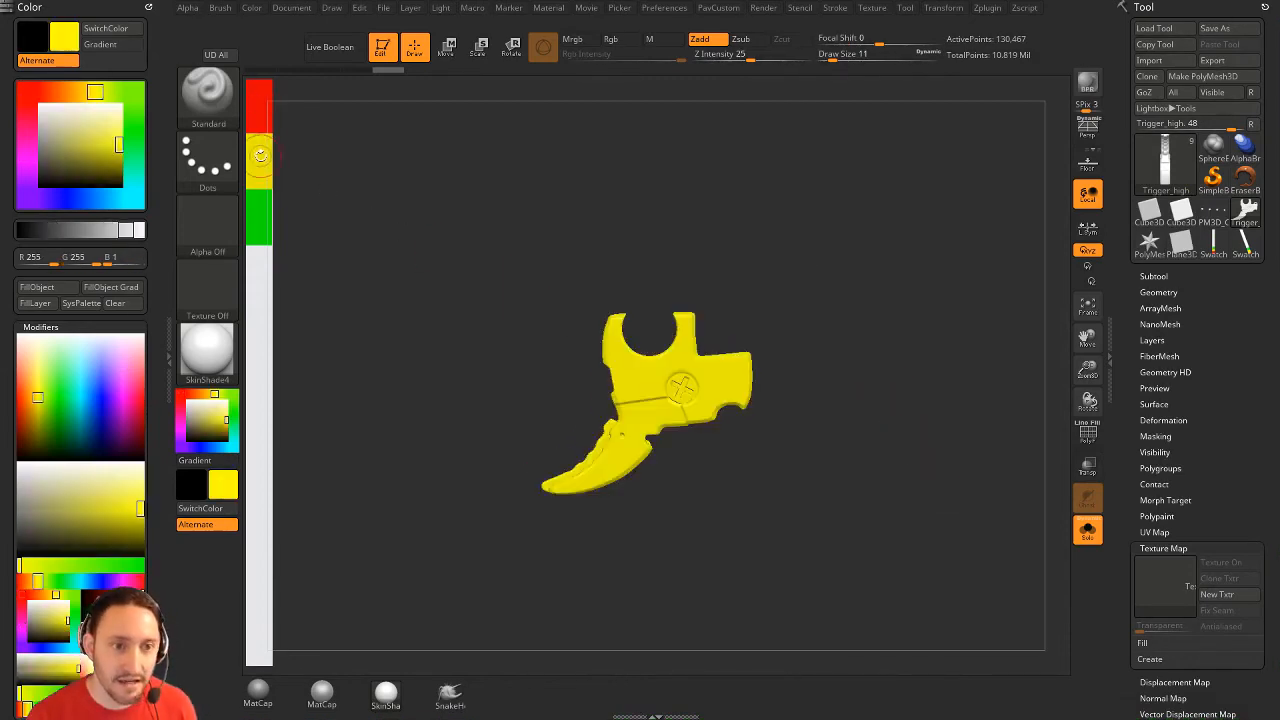
pyautogui.click(259, 221)
pyautogui.click(259, 170)
pyautogui.click(256, 111)
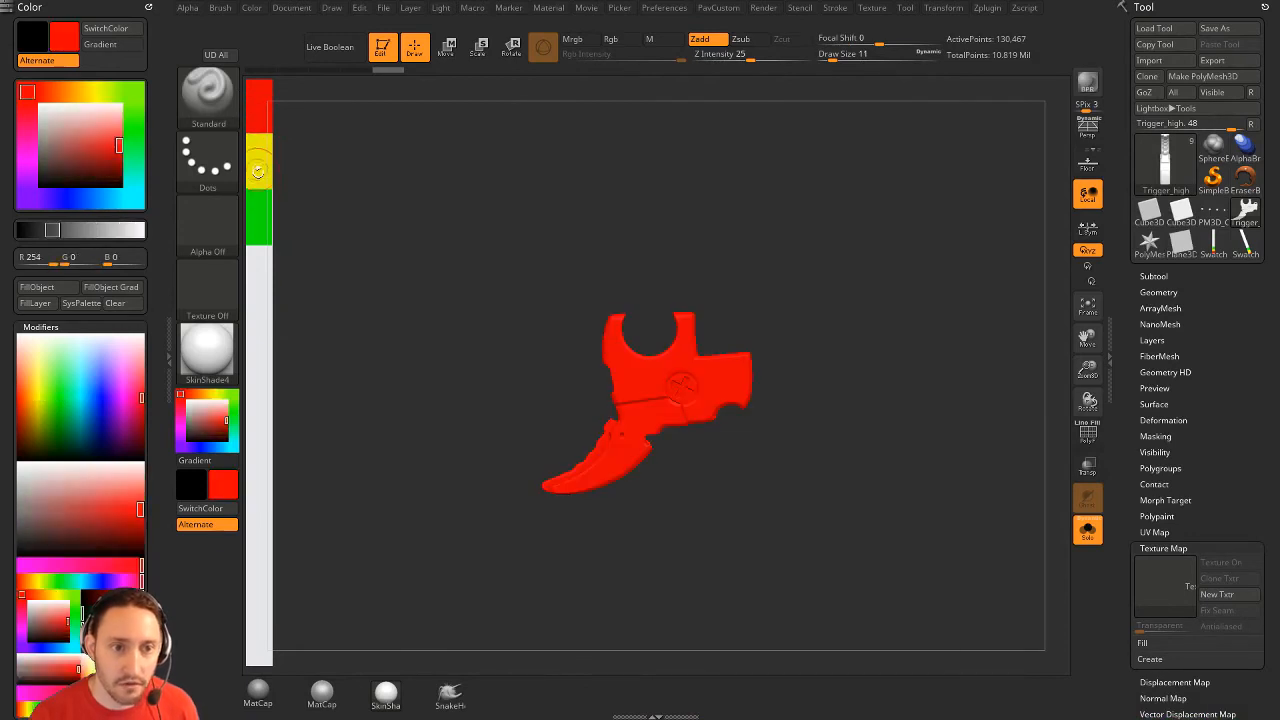
pyautogui.click(259, 172)
# - Isolate the trigger's main body polygroup, fill it with yellow and show the whole trigger again
pyautogui.moveTo(722, 262); pyautogui.dragTo(814, 307)
pyautogui.keyDown('ctrl'); pyautogui.keyDown('shift'); pyautogui.click(692, 368); pyautogui.keyUp('shift'); pyautogui.keyUp('ctrl')
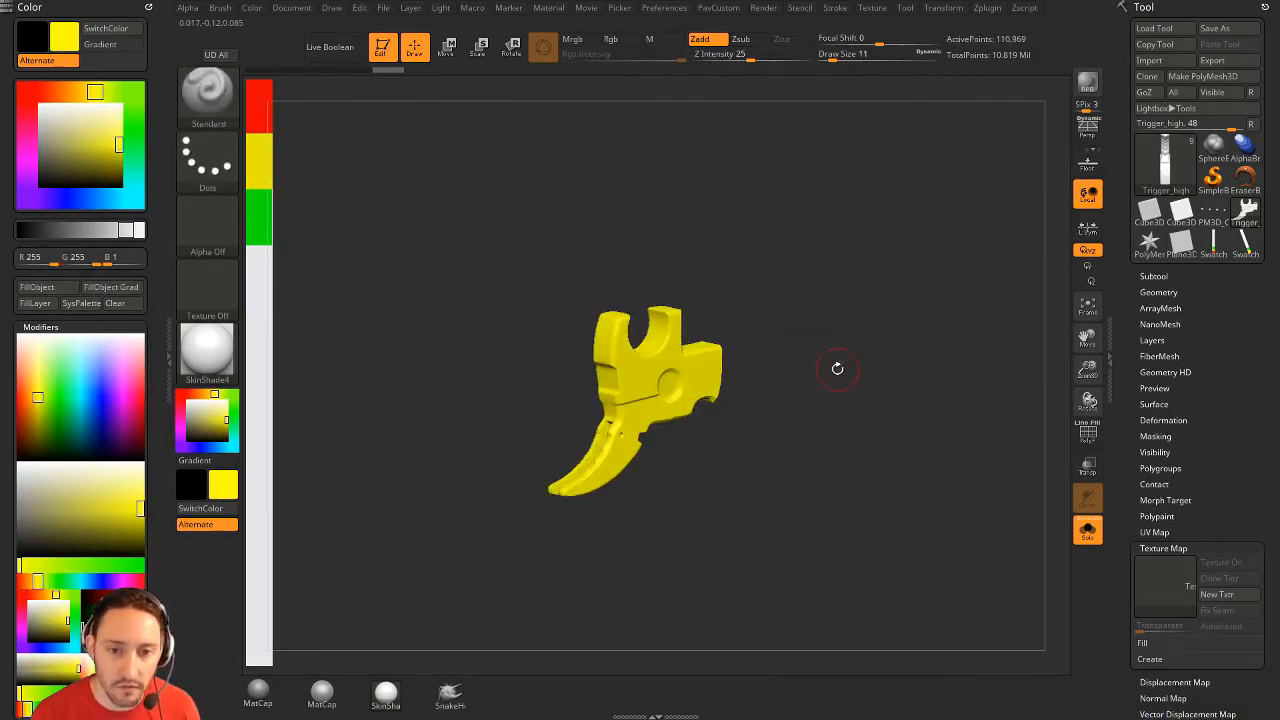
pyautogui.keyDown('ctrl'); pyautogui.keyDown('shift'); pyautogui.click(831, 364); pyautogui.keyUp('shift'); pyautogui.keyUp('ctrl')
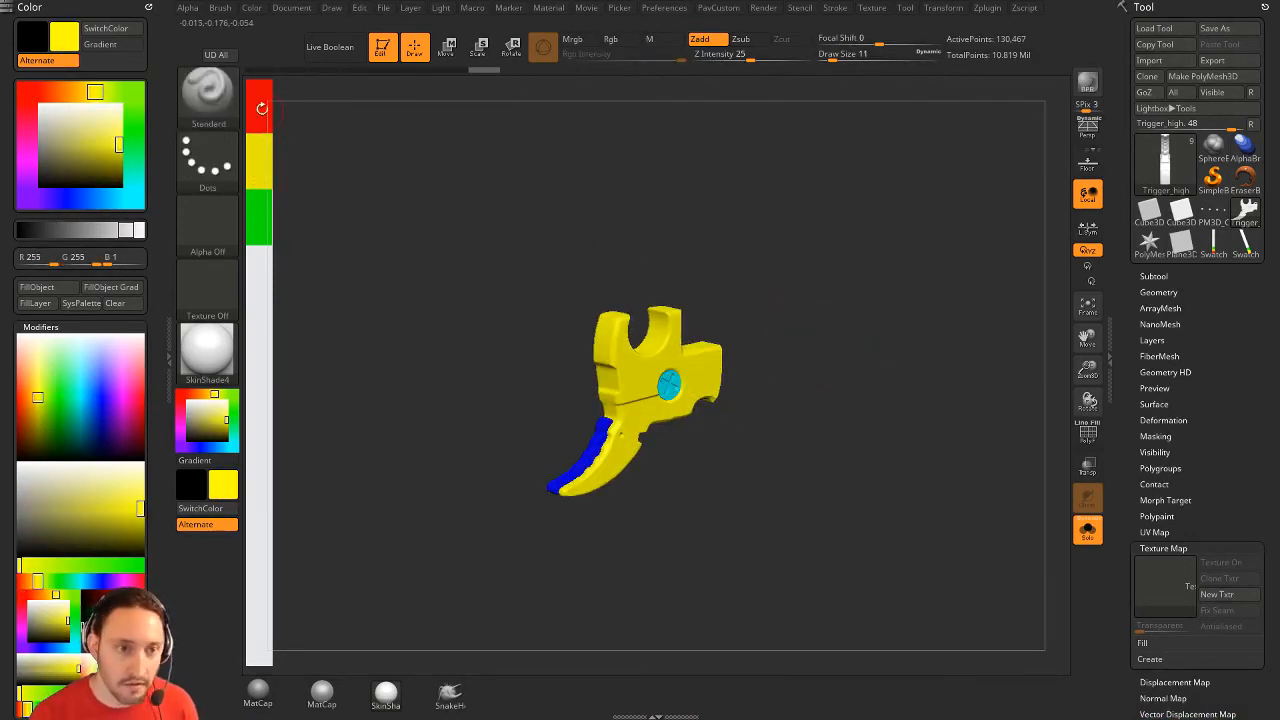
# - Sample red from the strip and fill only the trigger's ridged finger-grip polygroup with it
pyautogui.click(256, 101)
pyautogui.keyDown('ctrl'); pyautogui.keyDown('shift'); pyautogui.click(589, 451); pyautogui.keyUp('shift'); pyautogui.keyUp('ctrl')
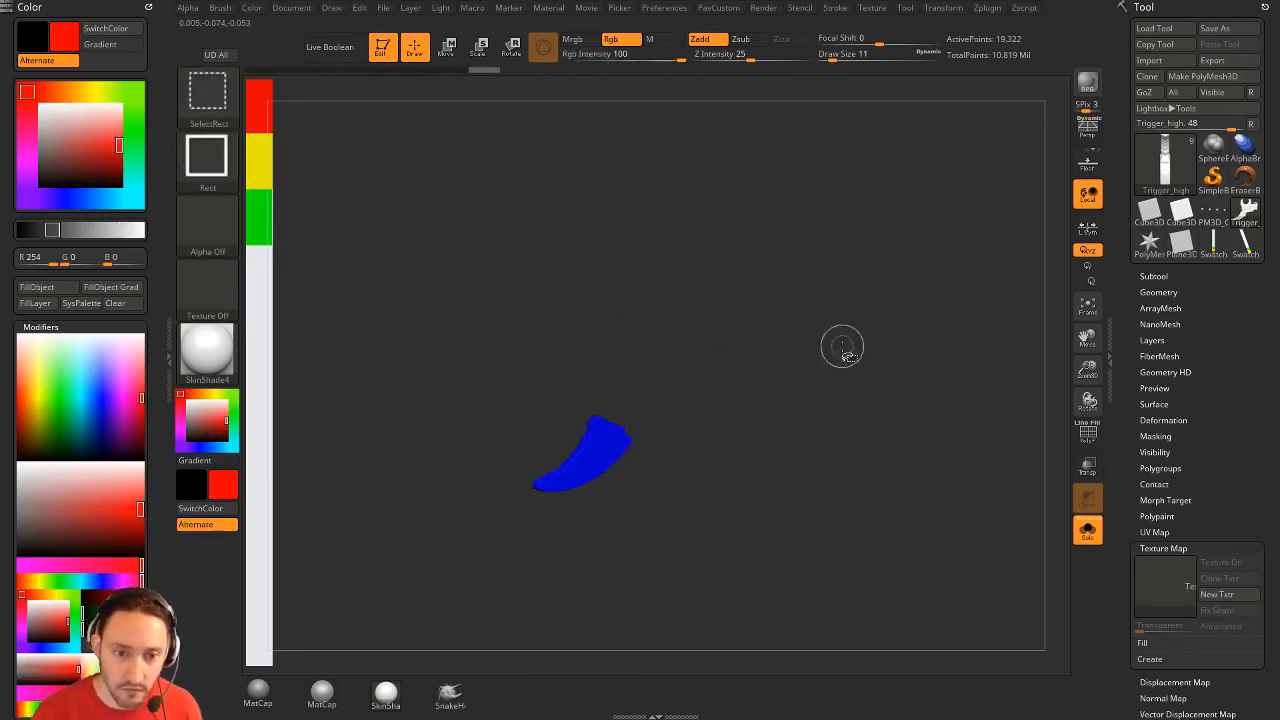
pyautogui.keyDown('ctrl'); pyautogui.keyDown('shift'); pyautogui.click(820, 355); pyautogui.keyUp('shift'); pyautogui.keyUp('ctrl')
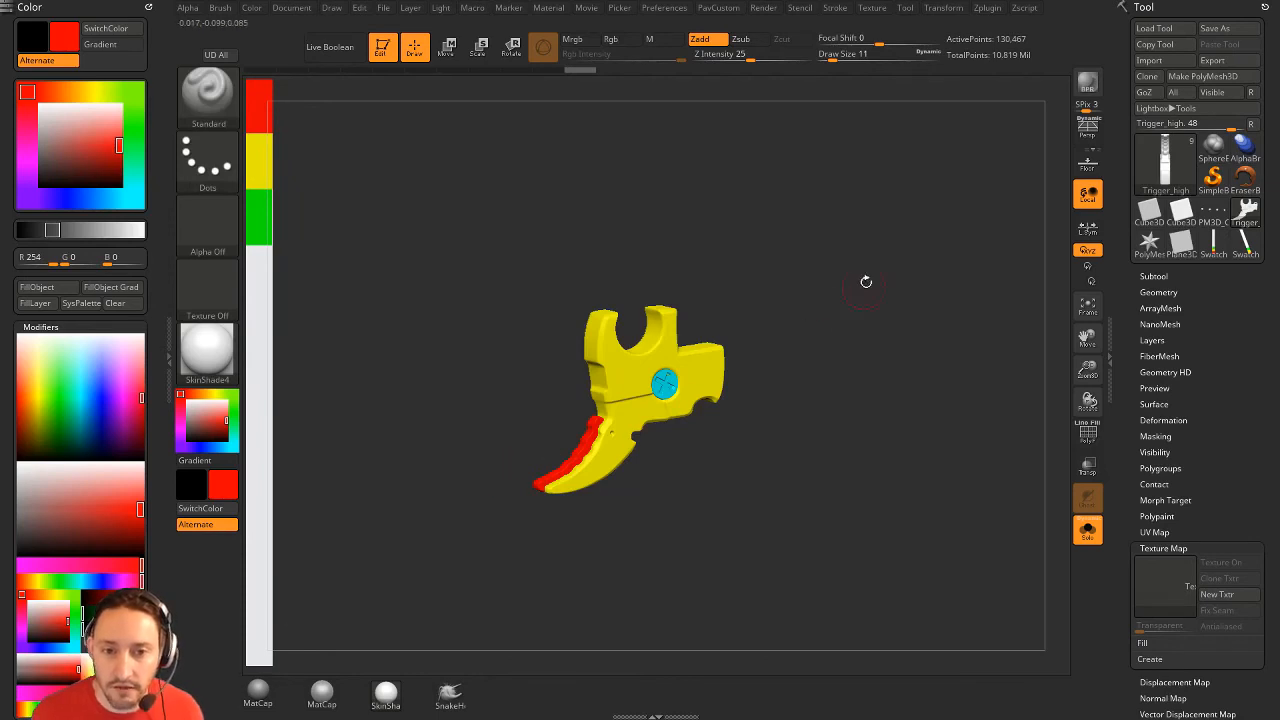
# - Undo the red and yellow polygroup fills on the trigger
pyautogui.keyDown('alt'); pyautogui.moveTo(866, 282); pyautogui.dragTo(870, 322); pyautogui.keyUp('alt')
pyautogui.hotkey('ctrl', 'z')
pyautogui.hotkey('ctrl', 'z')
pyautogui.hotkey('ctrl', 'z')
pyautogui.hotkey('ctrl', 'z')
pyautogui.hotkey('ctrl', 'z')
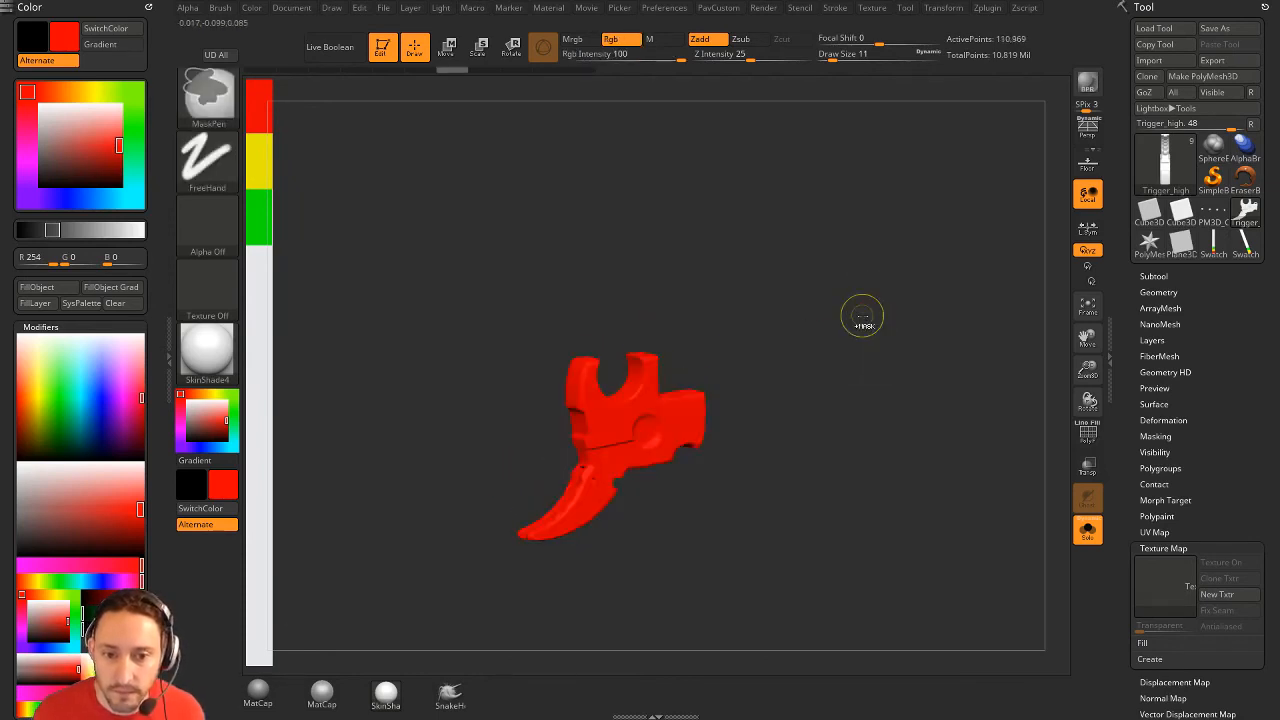
pyautogui.hotkey('ctrl', 'z')
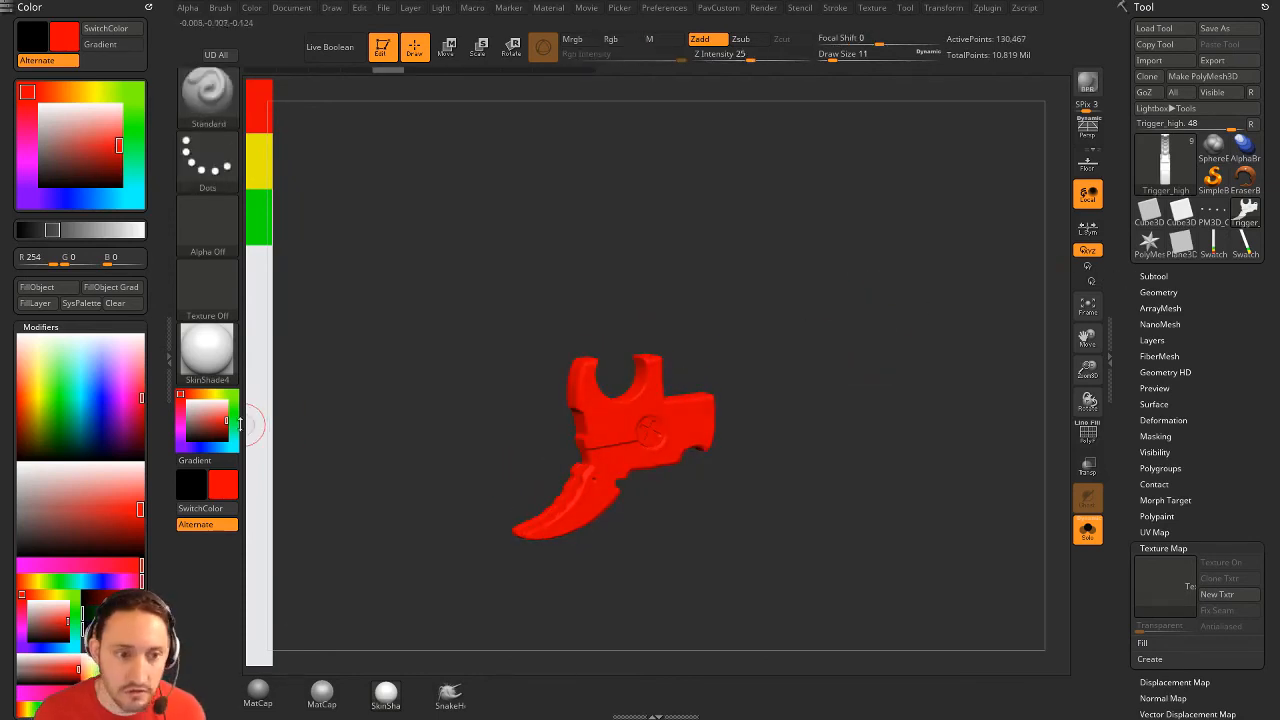
# - Sample the strip's white as the active color and turn off Solo to show the complete pistol
pyautogui.press('c')
pyautogui.moveTo(936, 329); pyautogui.dragTo(941, 325)
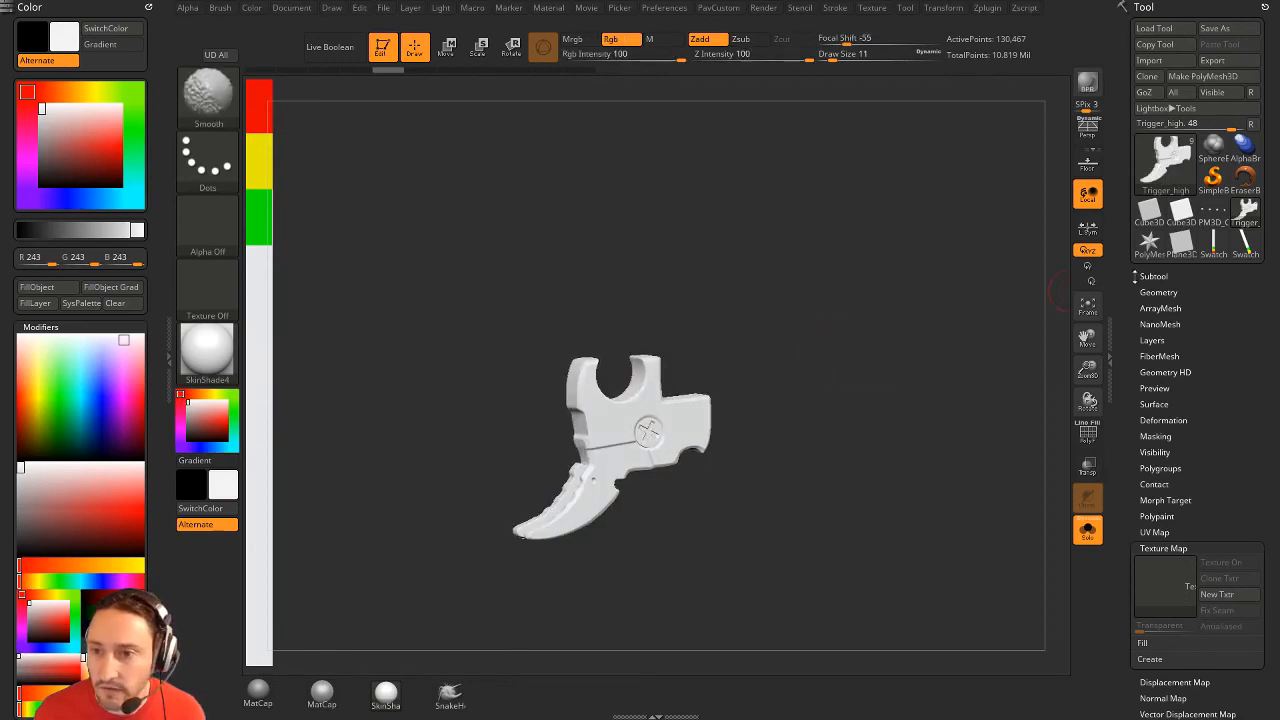
pyautogui.click(1152, 276)
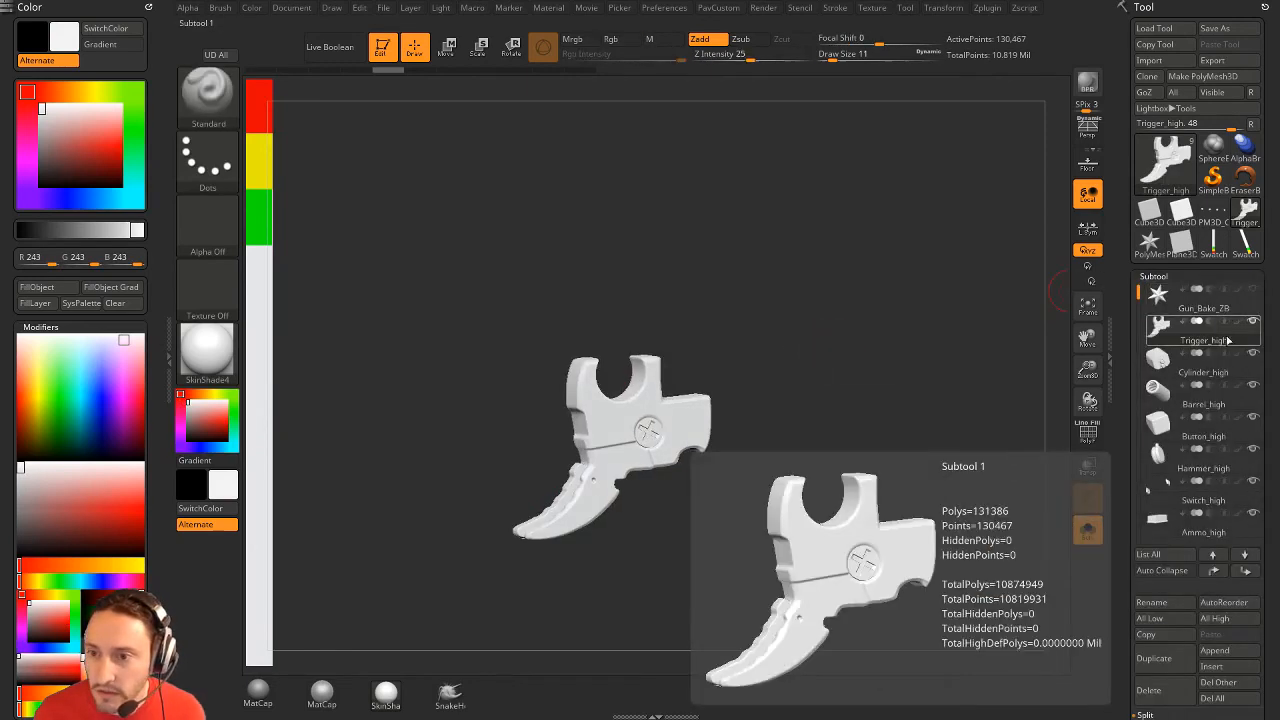
pyautogui.click(1088, 531)
pyautogui.press('f')
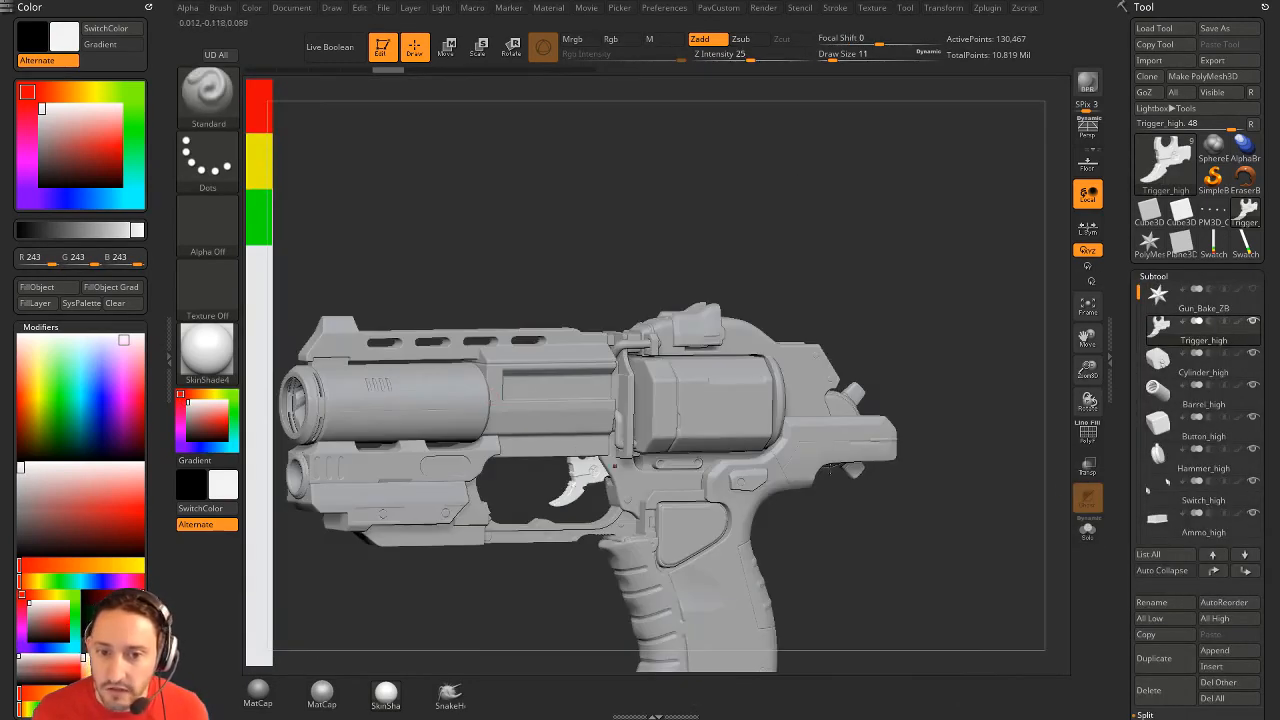
# - Turn on the polypaint of all the pistol's subtools and view the colored model from the side
pyautogui.keyDown('shift'); pyautogui.click(1239, 322); pyautogui.keyUp('shift')
pyautogui.moveTo(1008, 257); pyautogui.dragTo(528, 318)
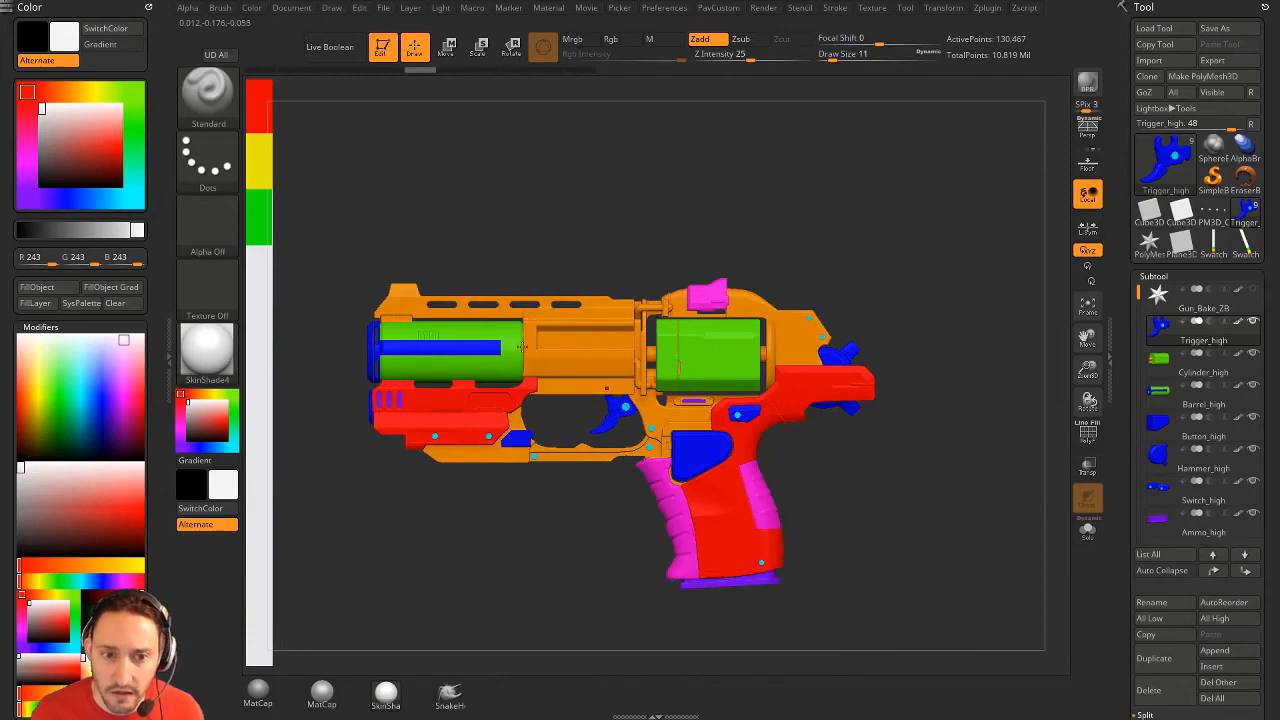
pyautogui.moveTo(1012, 385); pyautogui.dragTo(690, 602)
pyautogui.keyDown('alt'); pyautogui.moveTo(915, 221); pyautogui.dragTo(932, 187); pyautogui.keyUp('alt')
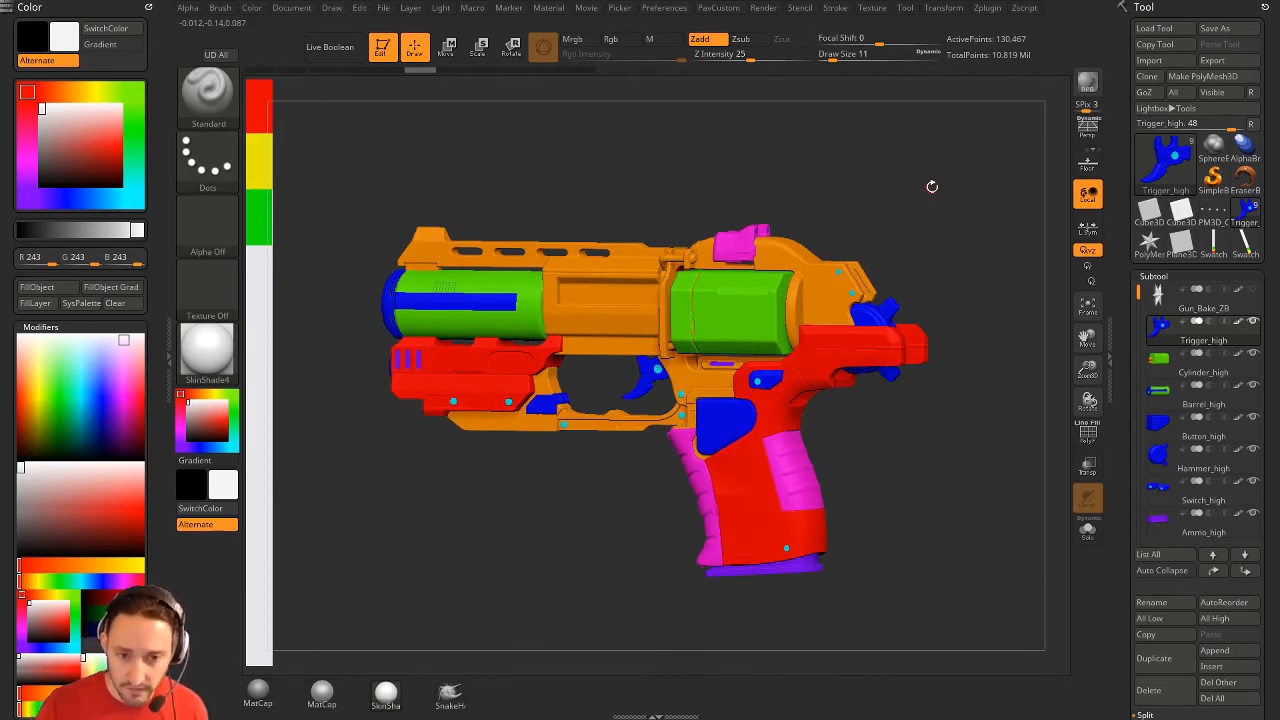
pyautogui.moveTo(800, 159); pyautogui.dragTo(894, 206)
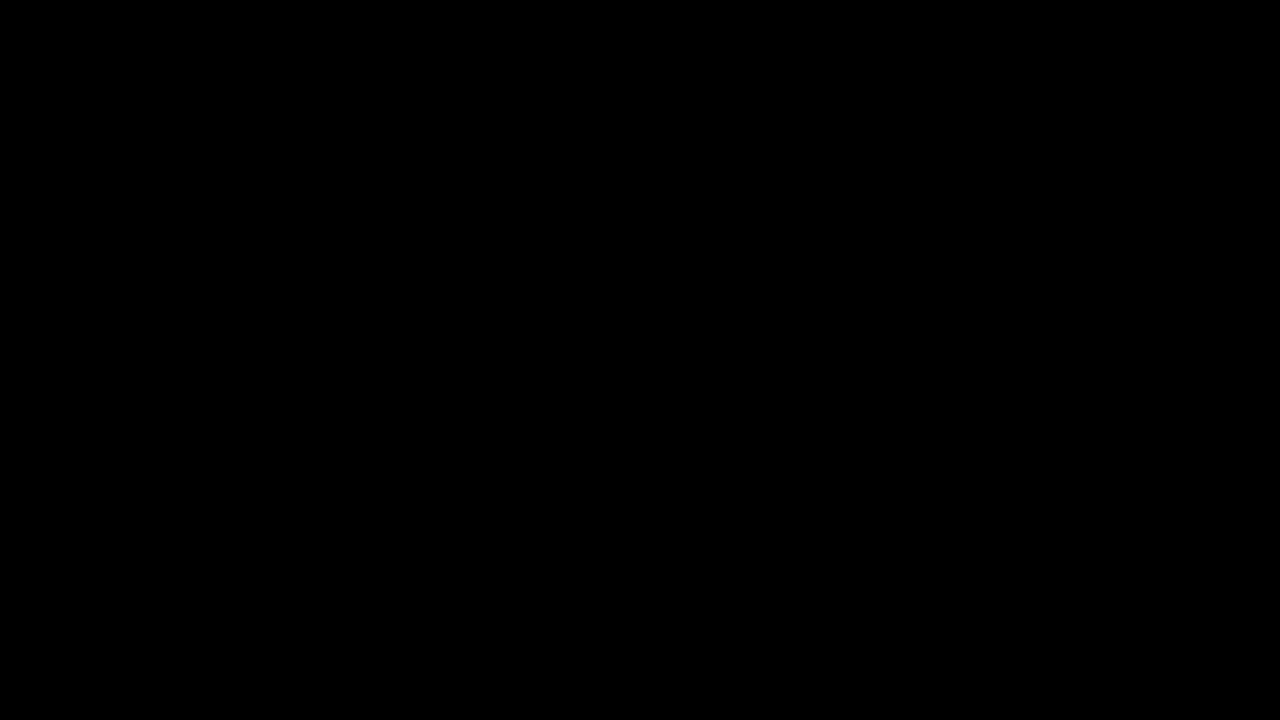